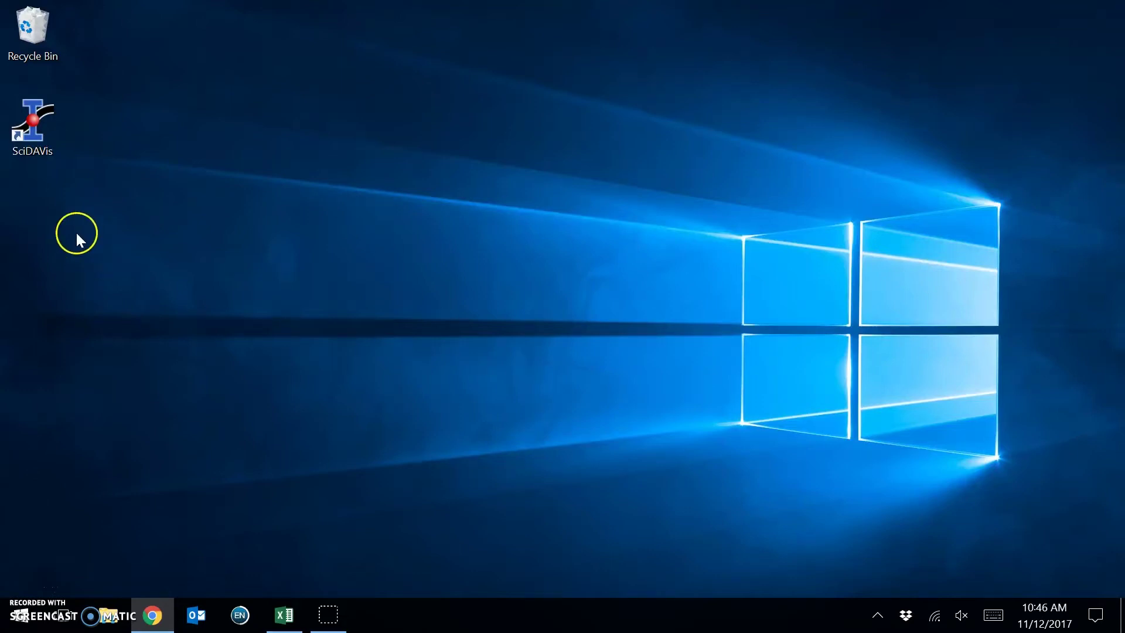
# - Launch SciDAVis and maximize it, showing an empty Table1 with X and Y columns
pyautogui.doubleClick(41, 131)
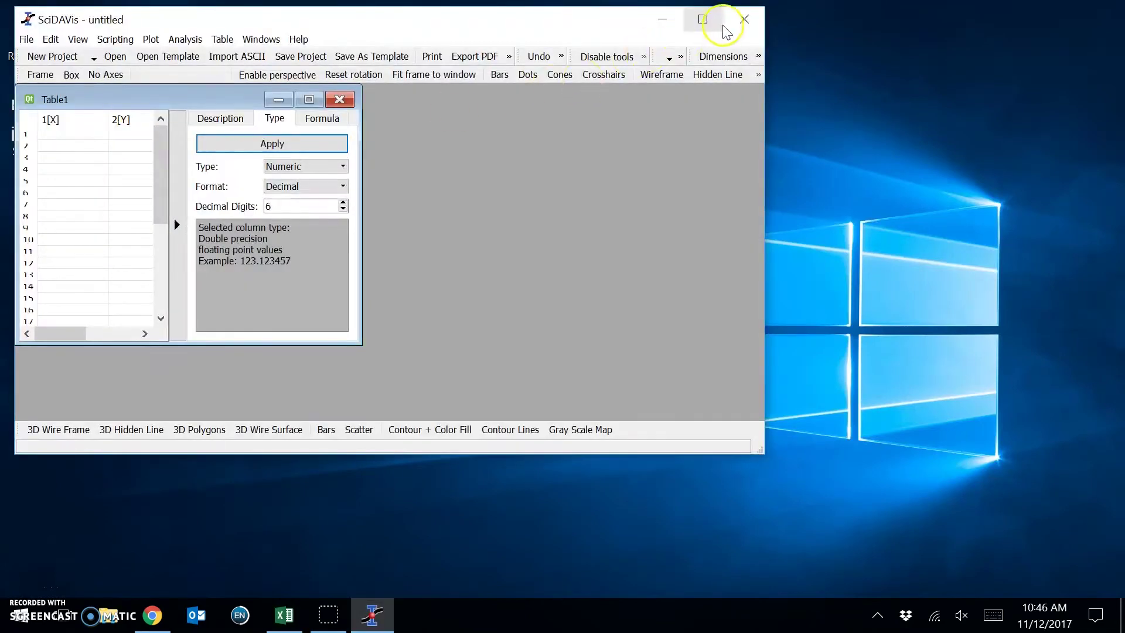
pyautogui.click(720, 23)
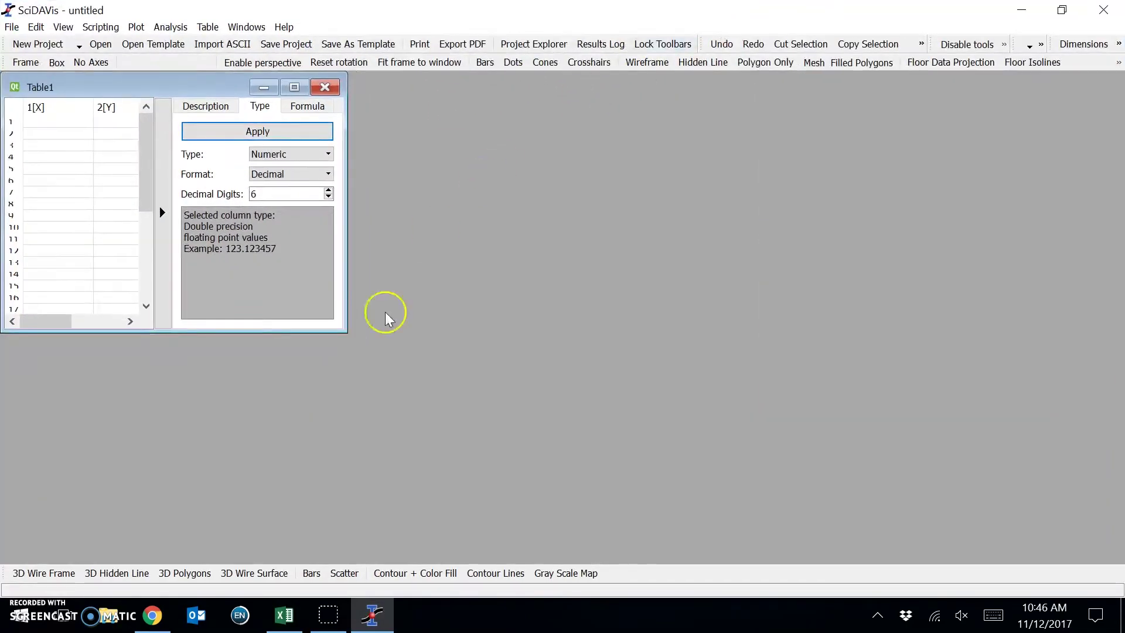
# - Copy the five sqrt(L) values from cells B3:B7 of the Excel pendulum table
pyautogui.click(286, 615)
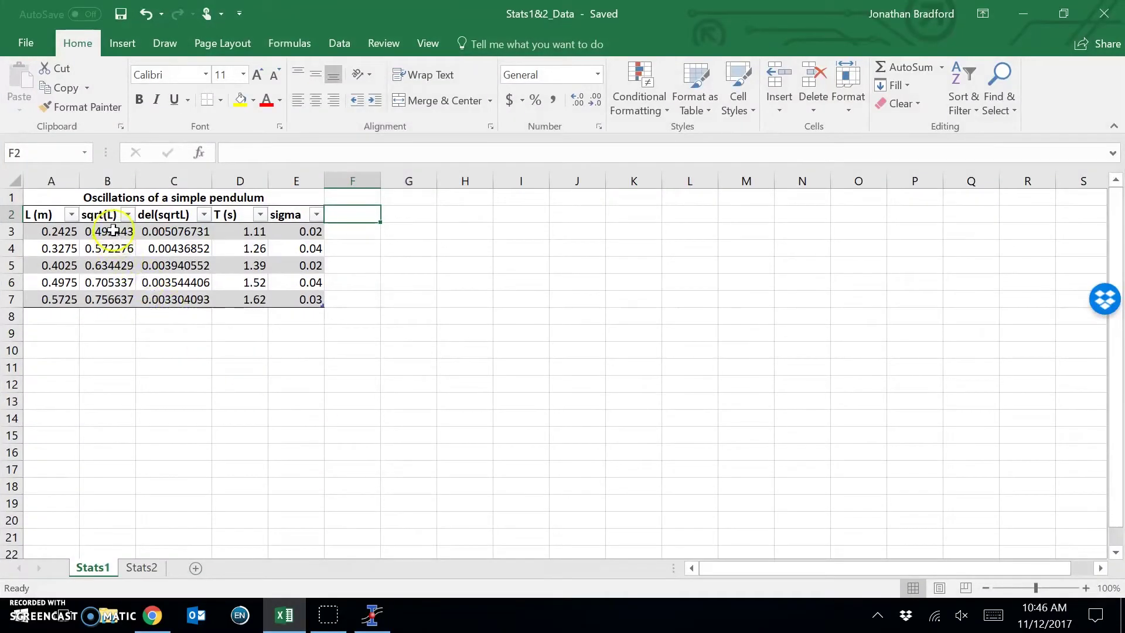
pyautogui.moveTo(113, 230); pyautogui.dragTo(111, 298)
pyautogui.hotkey('ctrl', 'c')
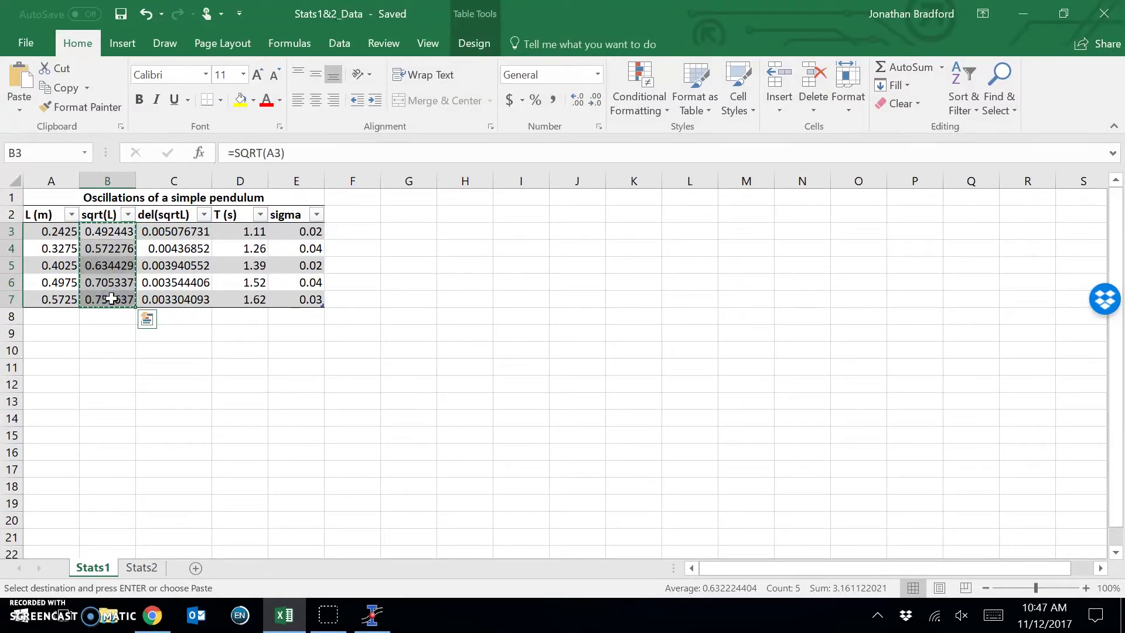
# - Paste the sqrt(L) values into the first column of Table1 and rename it sqrt(L)
pyautogui.click(378, 623)
pyautogui.click(48, 123)
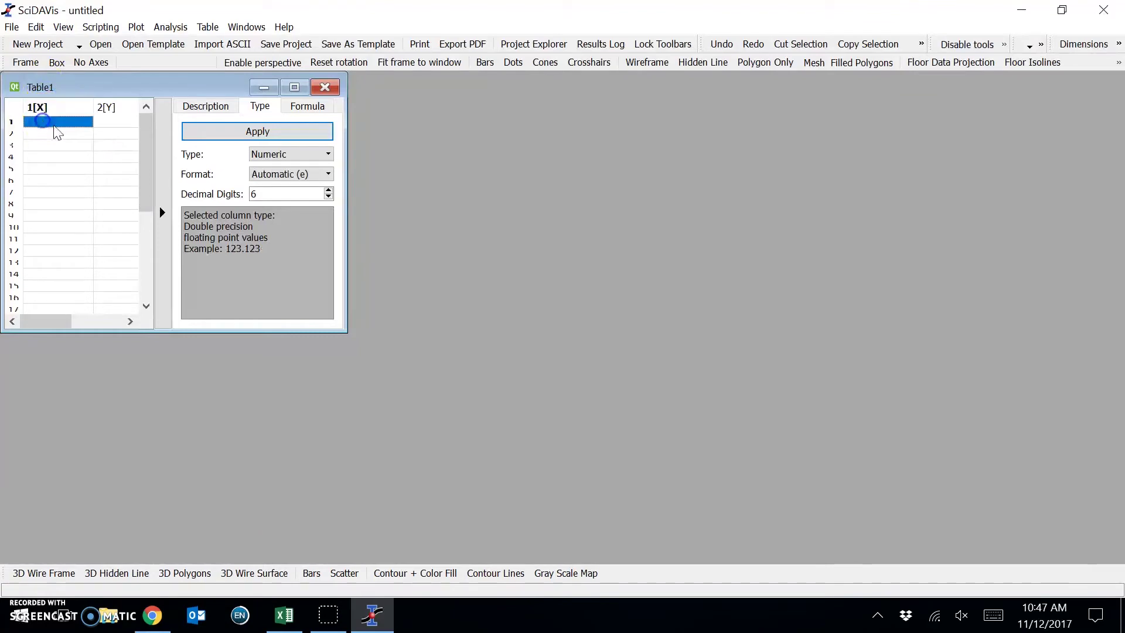
pyautogui.hotkey('ctrl', 'v')
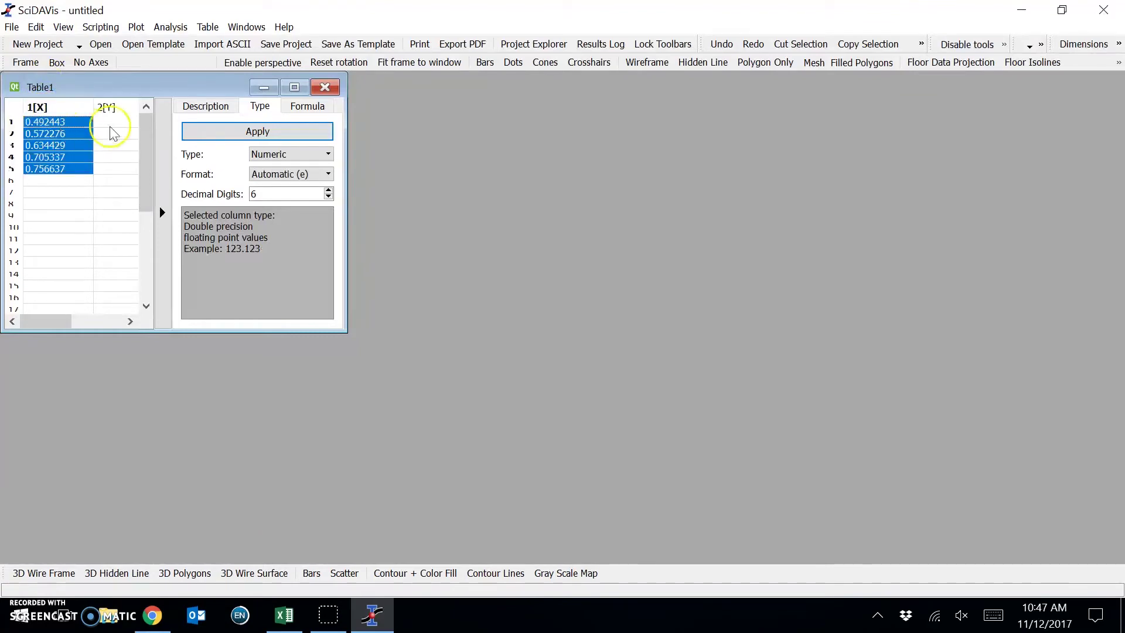
pyautogui.click(218, 107)
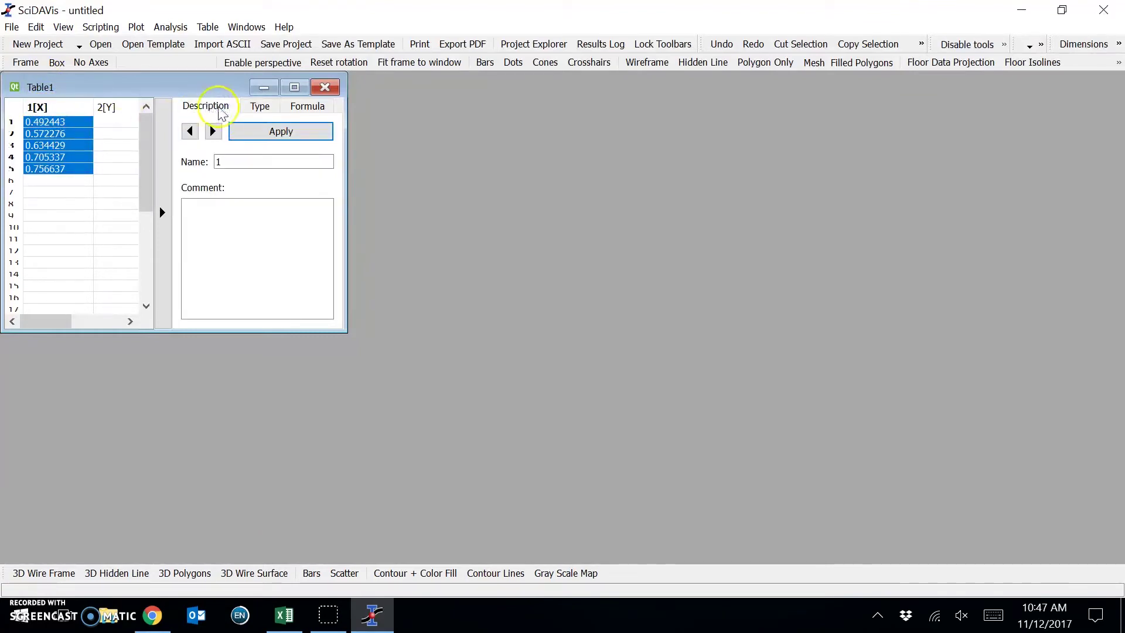
pyautogui.moveTo(218, 162); pyautogui.dragTo(200, 163)
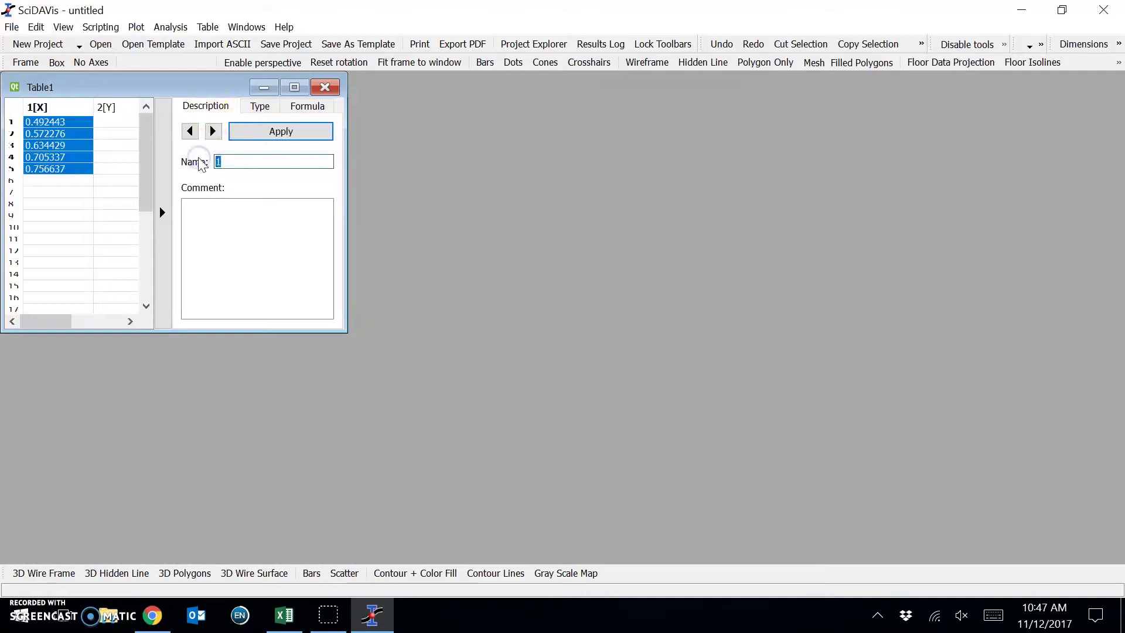
pyautogui.write('sqrt(L)')
pyautogui.click(293, 132)
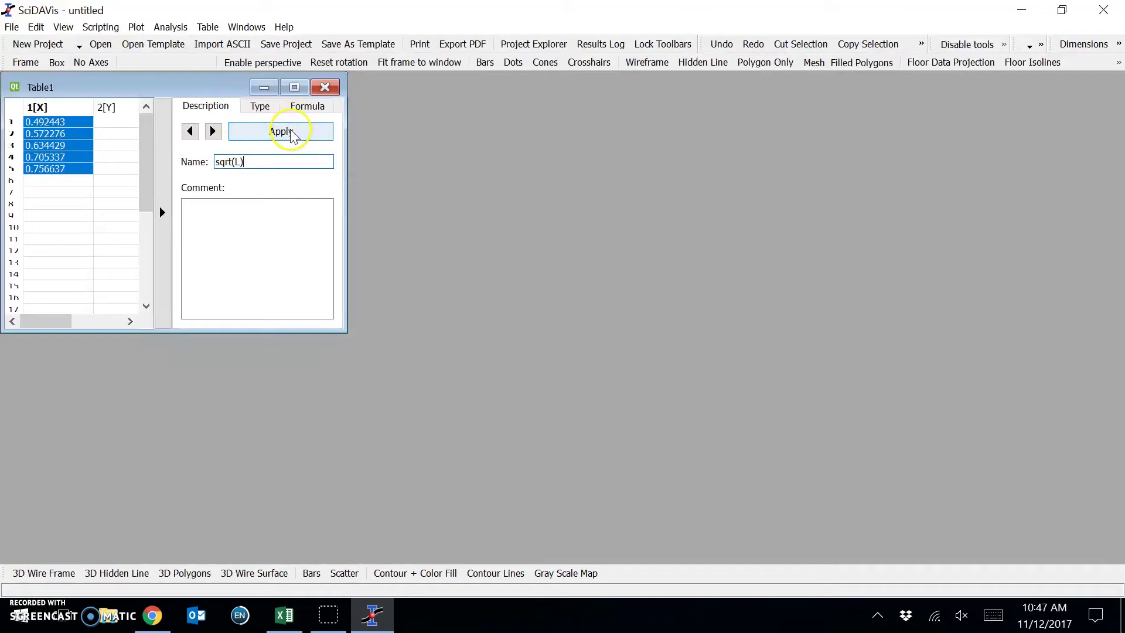
pyautogui.click(293, 133)
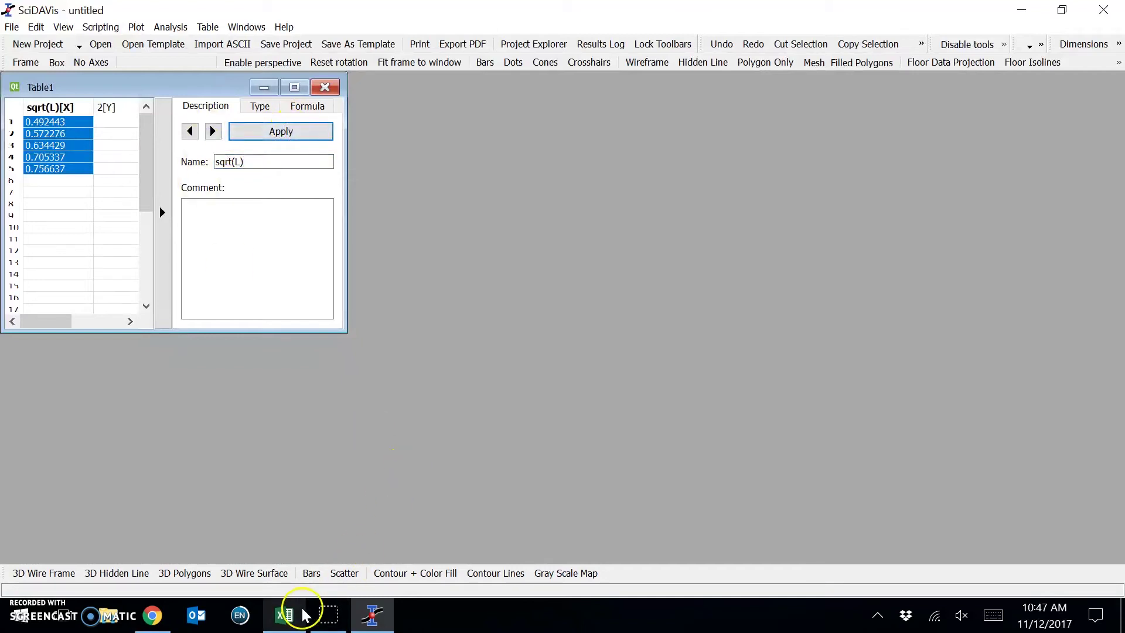
# - Copy the T (s) values from Excel cells D3:D7
pyautogui.click(284, 614)
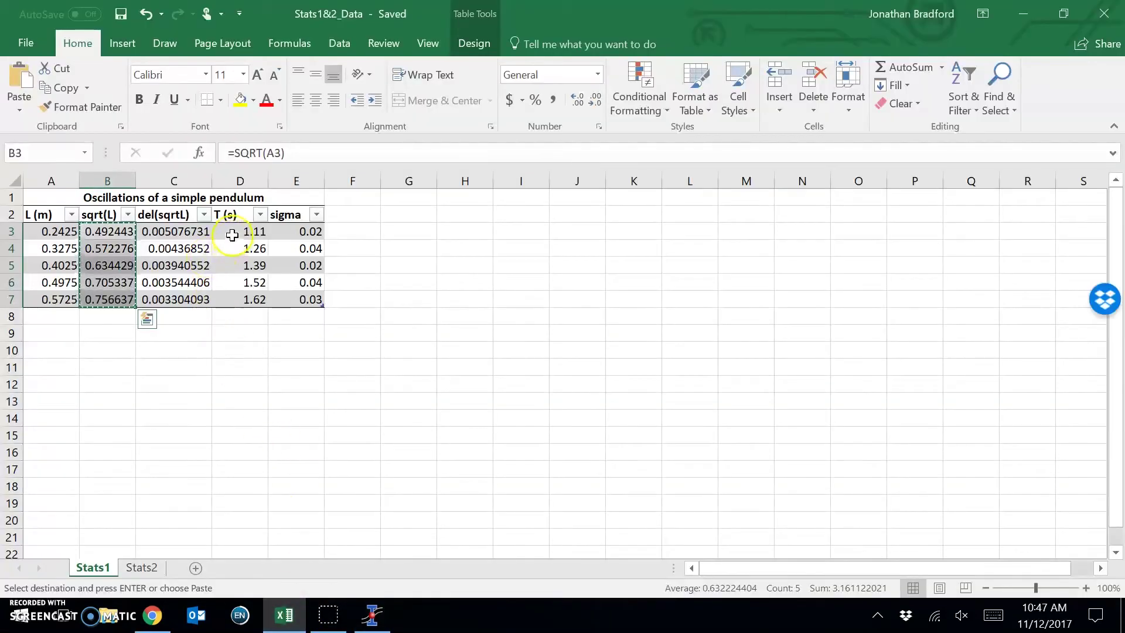
pyautogui.moveTo(226, 233); pyautogui.dragTo(223, 303)
pyautogui.hotkey('ctrl', 'c')
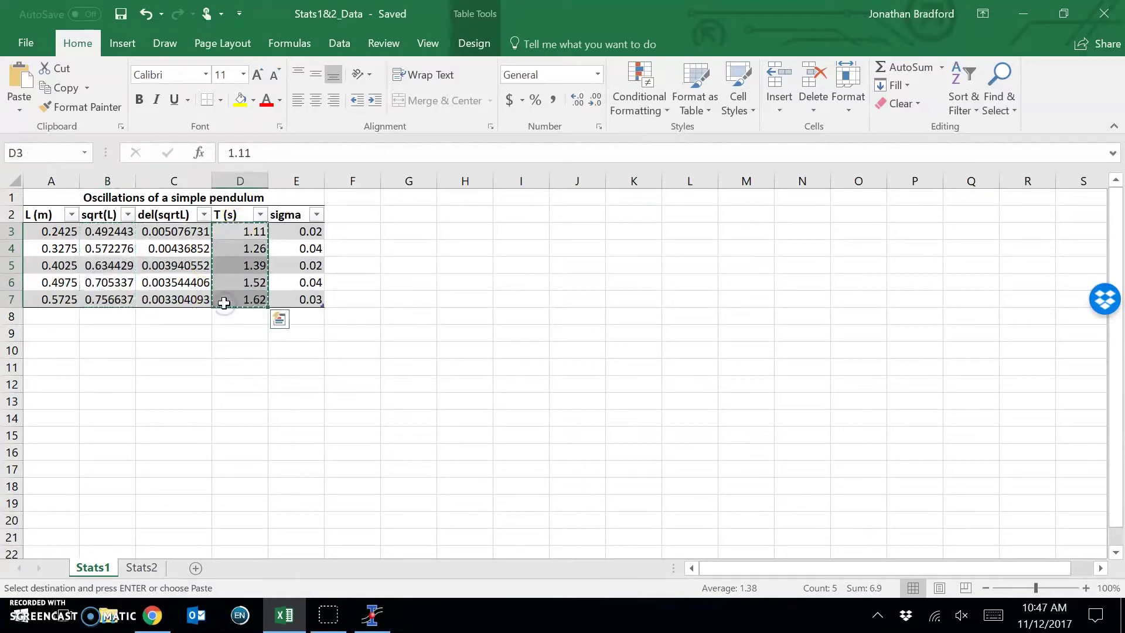
# - Paste the periods 1.11–1.62 into the second column and rename it T
pyautogui.click(369, 614)
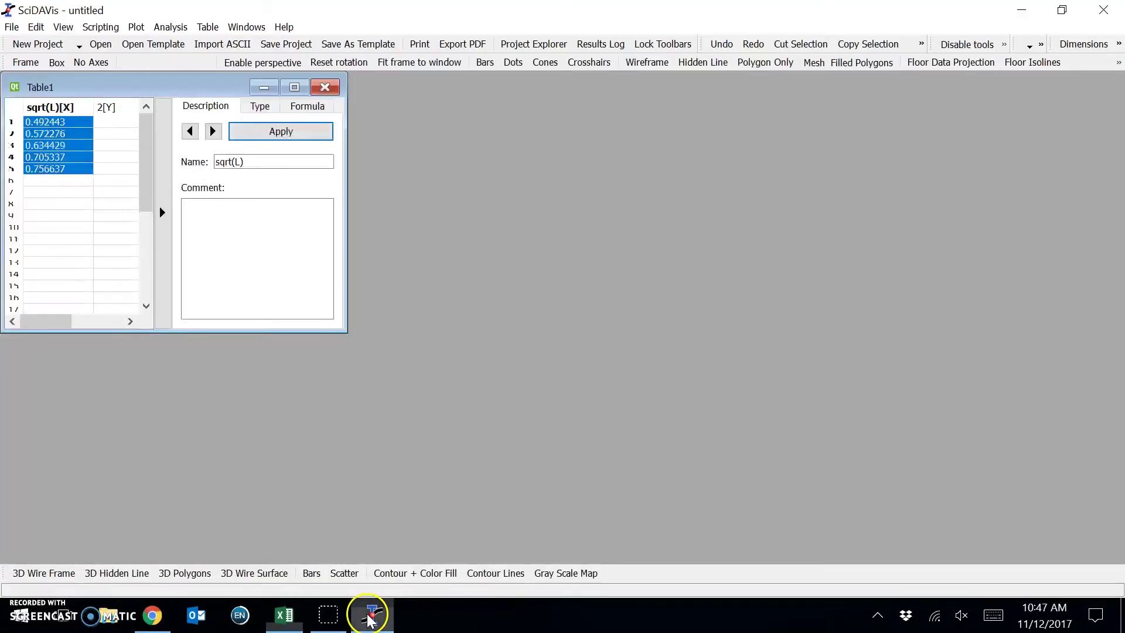
pyautogui.click(109, 123)
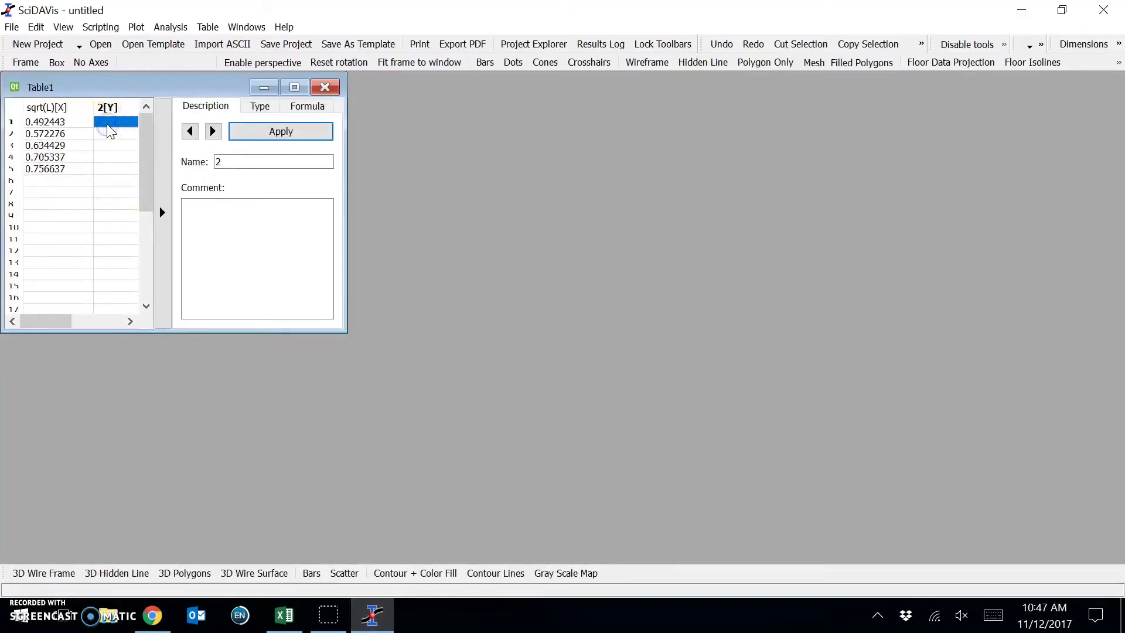
pyautogui.hotkey('ctrl', 'v')
pyautogui.click(252, 160)
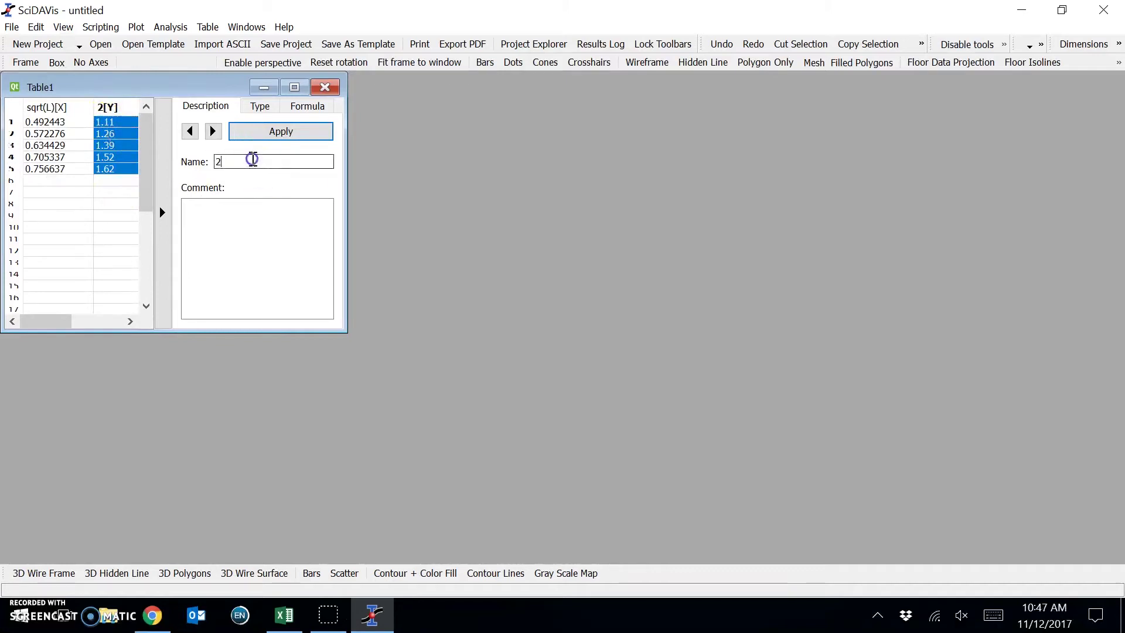
pyautogui.press('BackSpace')
pyautogui.write('T')
pyautogui.click(291, 134)
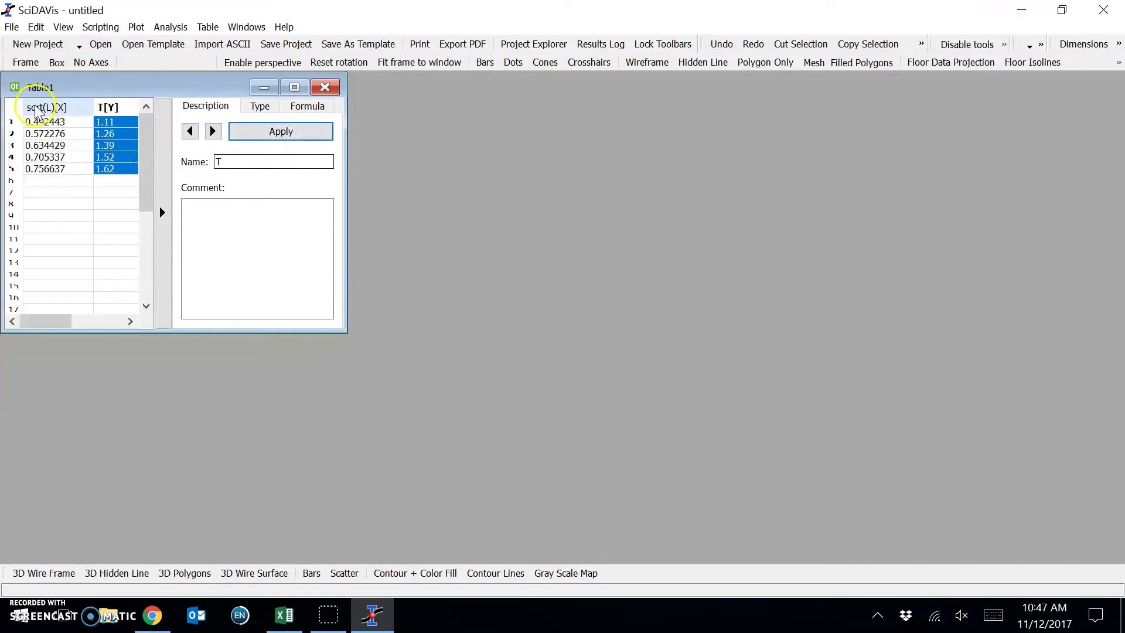
# - Make a maximized scatter plot of T against sqrt(L) and delete its legend
pyautogui.click(50, 109)
pyautogui.moveTo(51, 114); pyautogui.dragTo(104, 112)
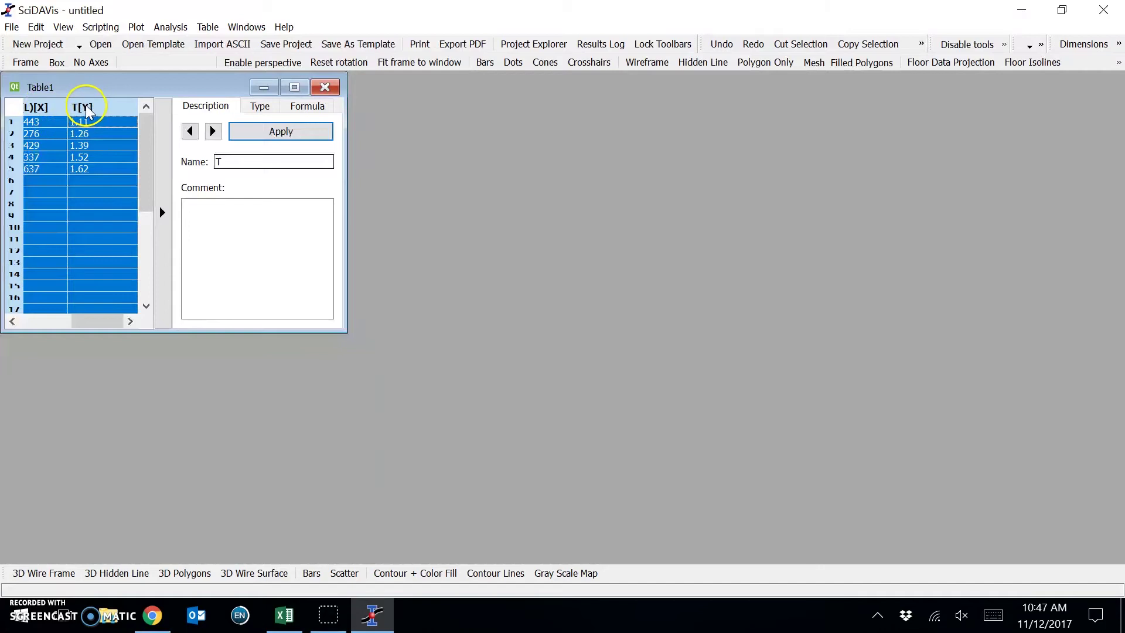
pyautogui.click(138, 27)
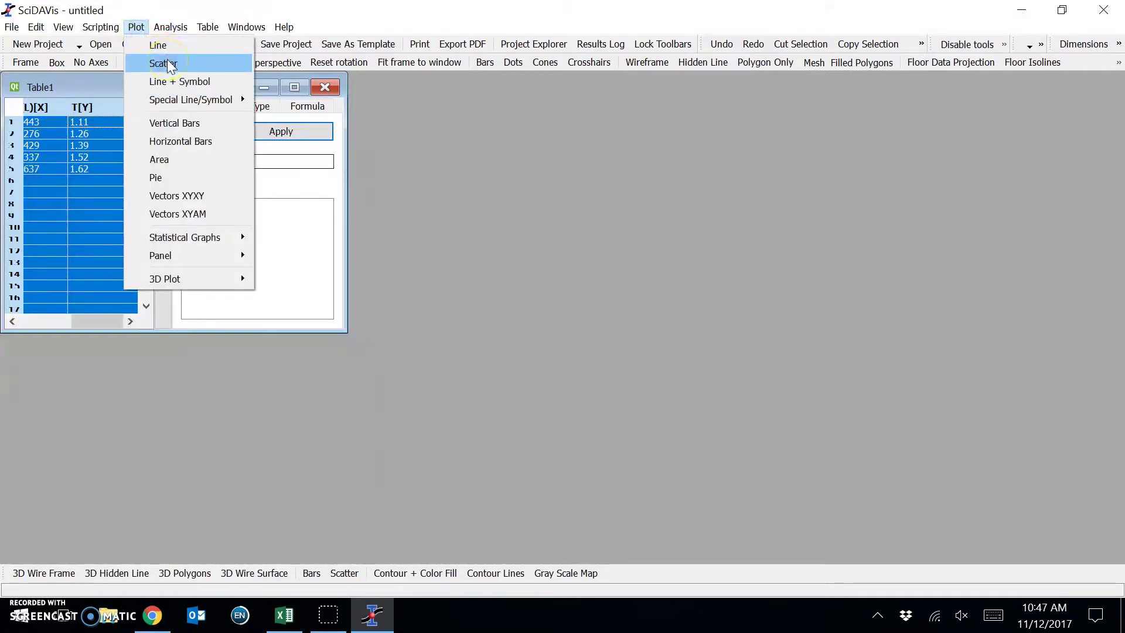
pyautogui.click(169, 64)
pyautogui.click(248, 89)
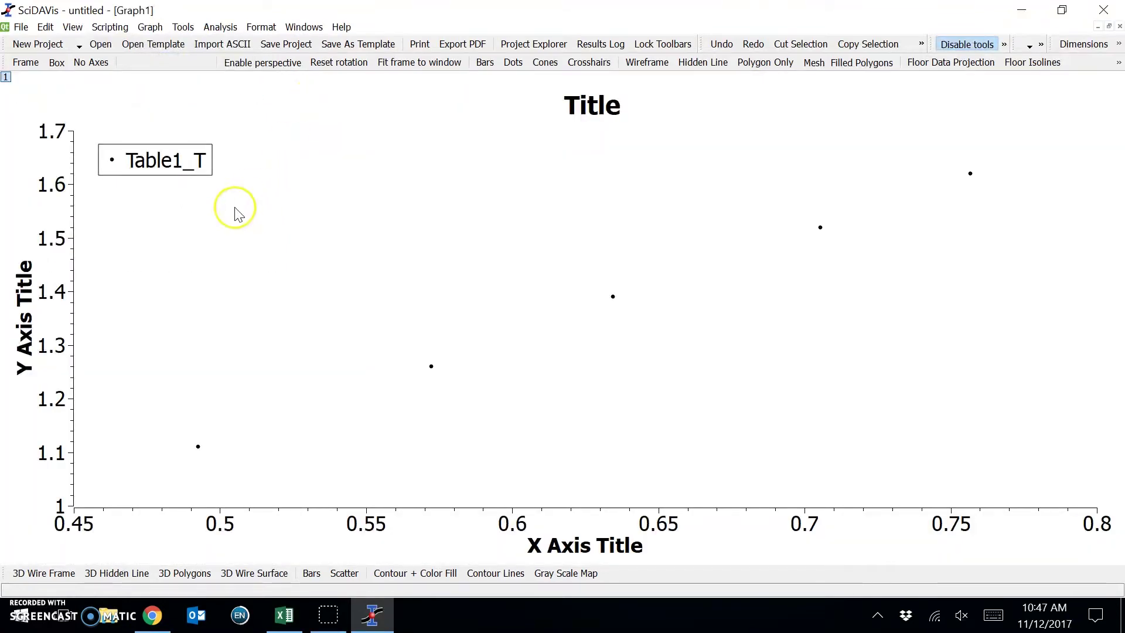
pyautogui.click(164, 170)
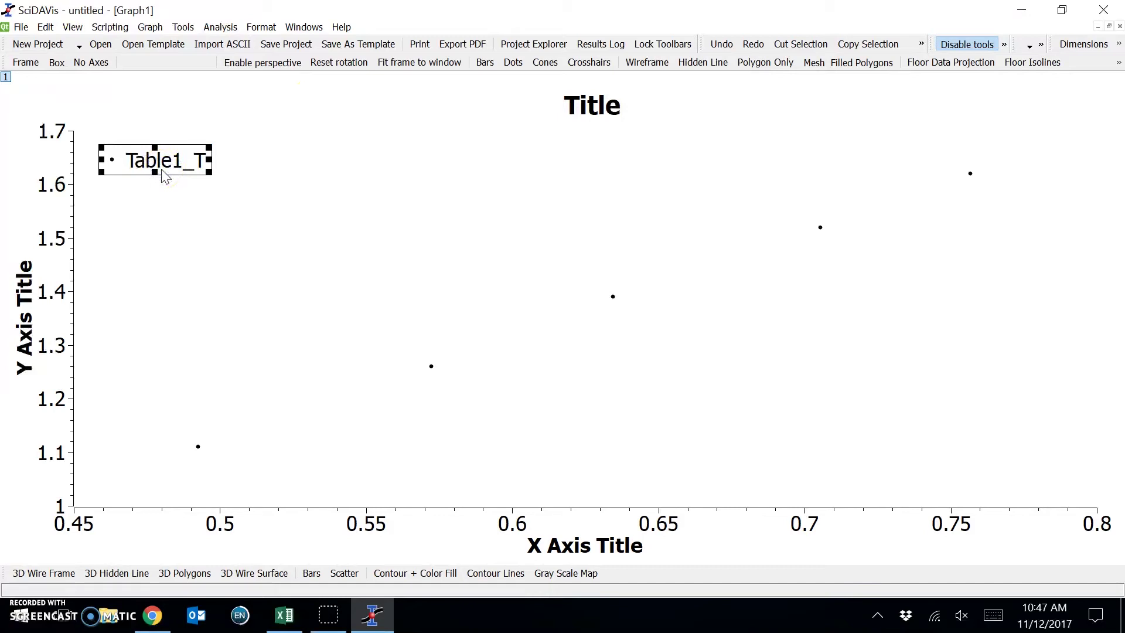
pyautogui.press('Delete')
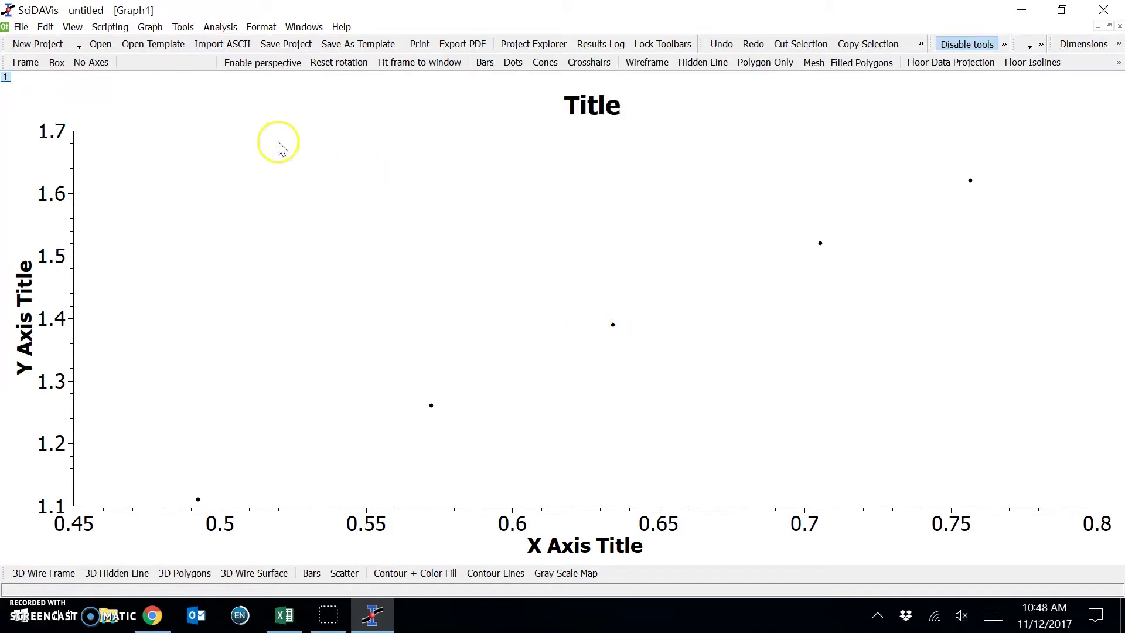
# - Add a quick linear fit giving slope 1.9347, intercept 0.1568 and R² 0.99968
pyautogui.click(217, 28)
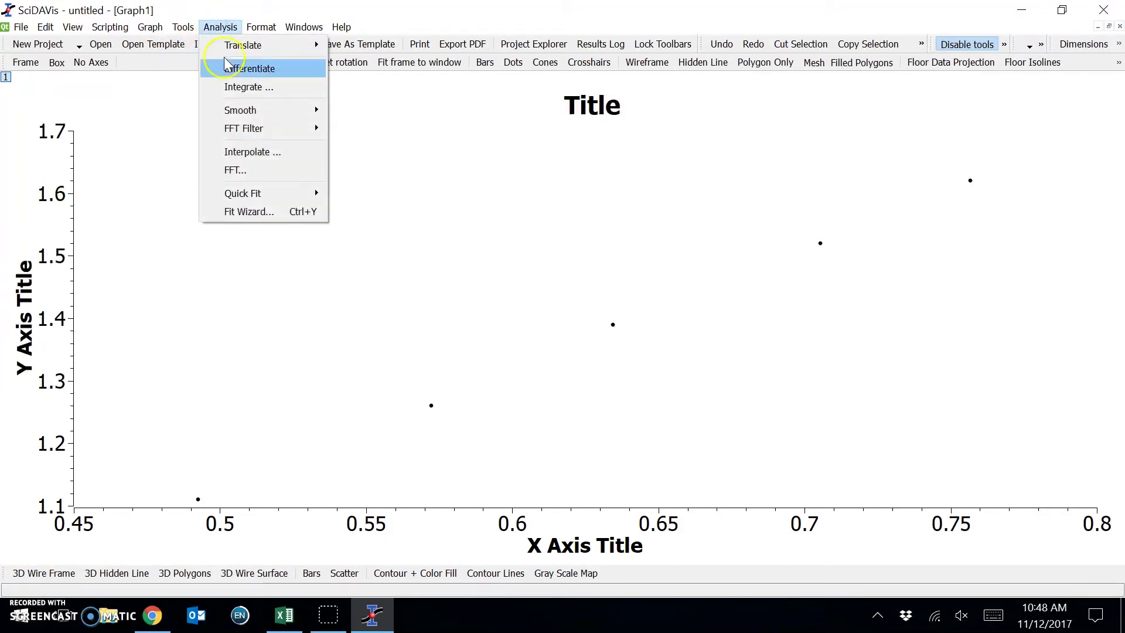
pyautogui.click(274, 193)
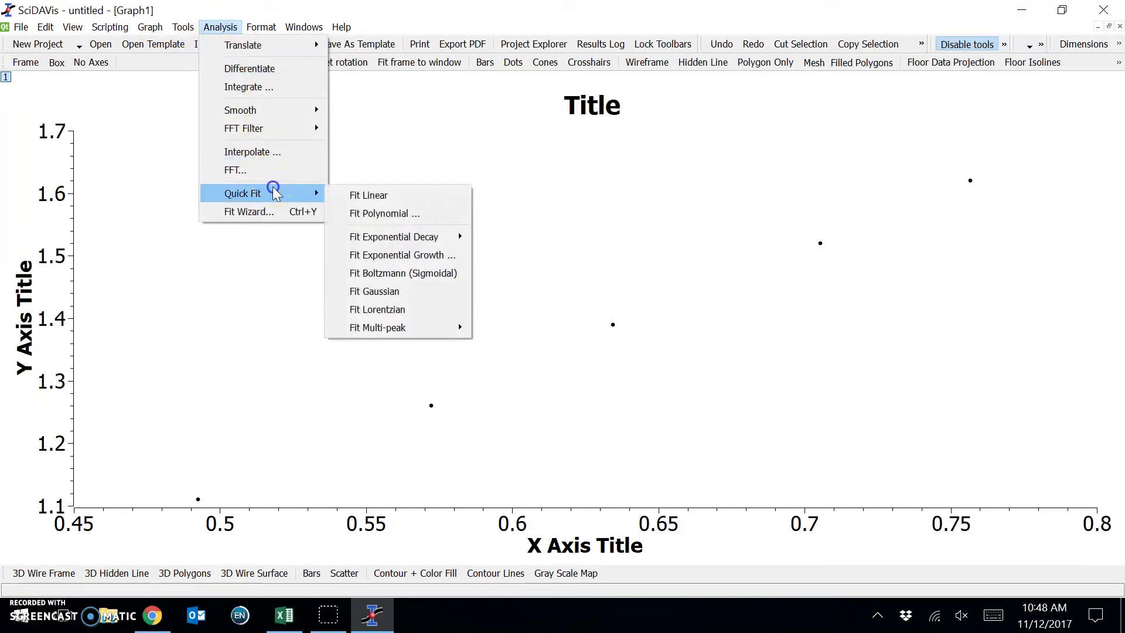
pyautogui.click(391, 197)
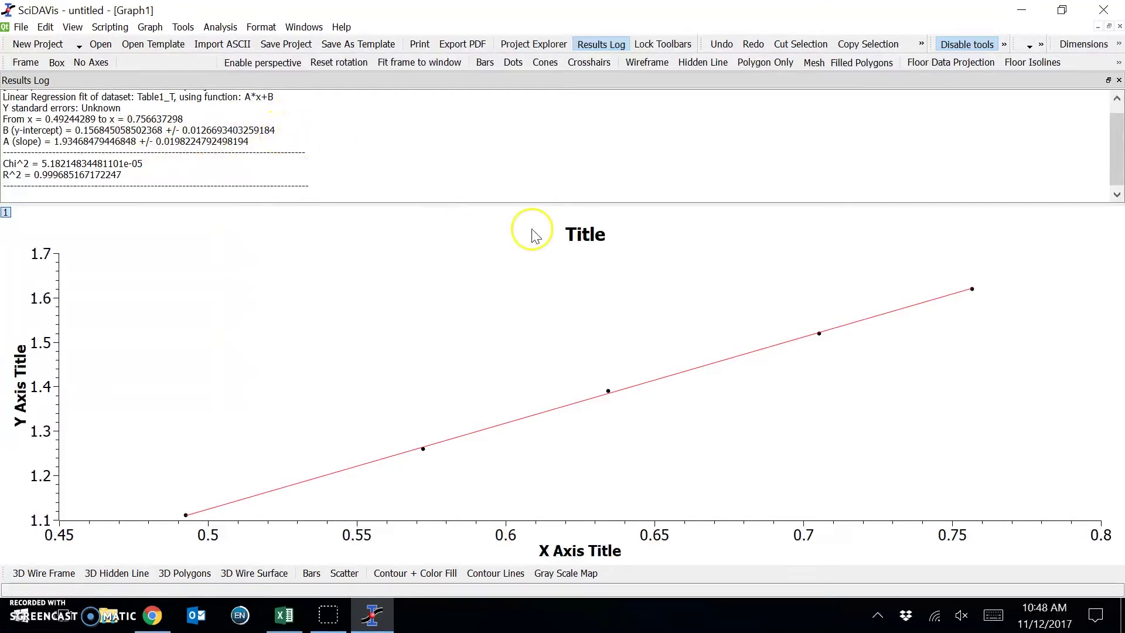
# - Close the results log and set the graph title to Graph A
pyautogui.click(1119, 81)
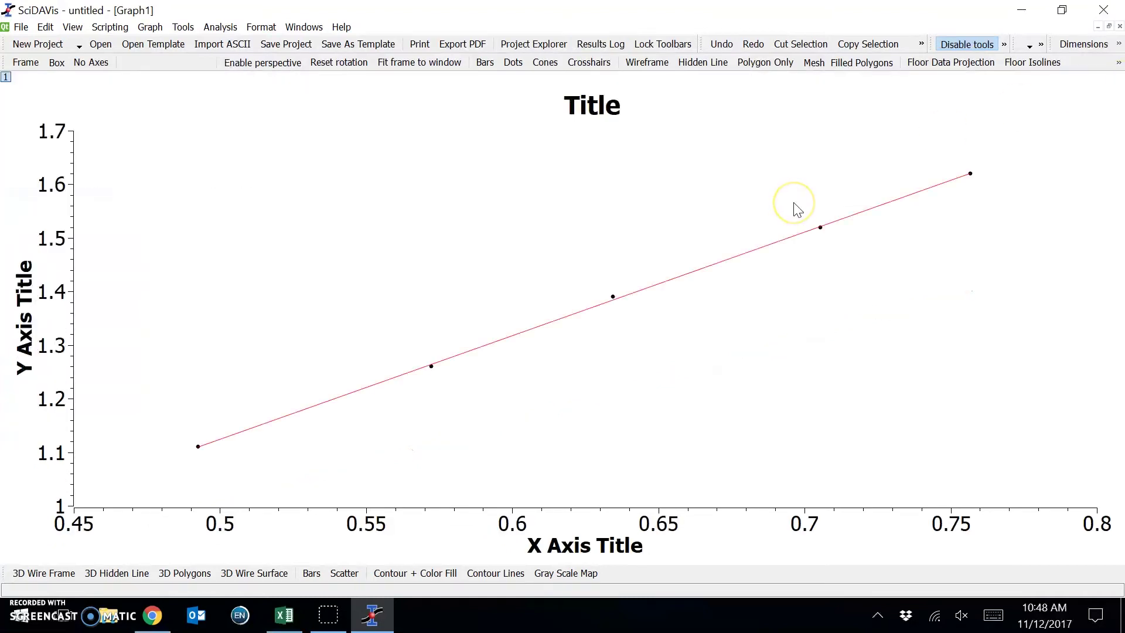
pyautogui.doubleClick(609, 111)
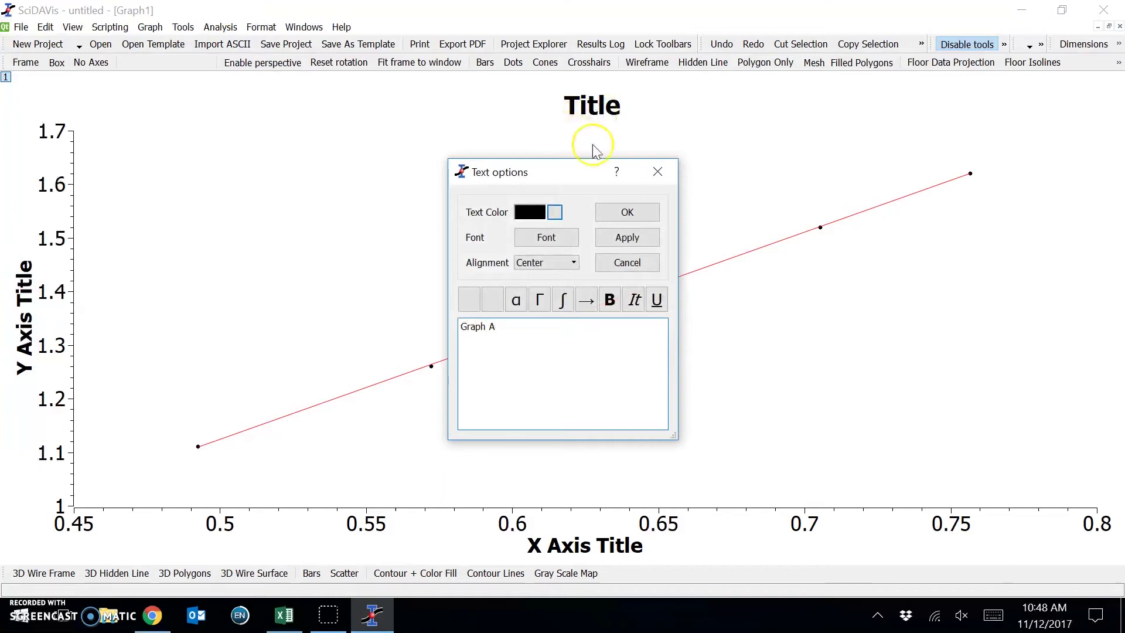
pyautogui.click(627, 211)
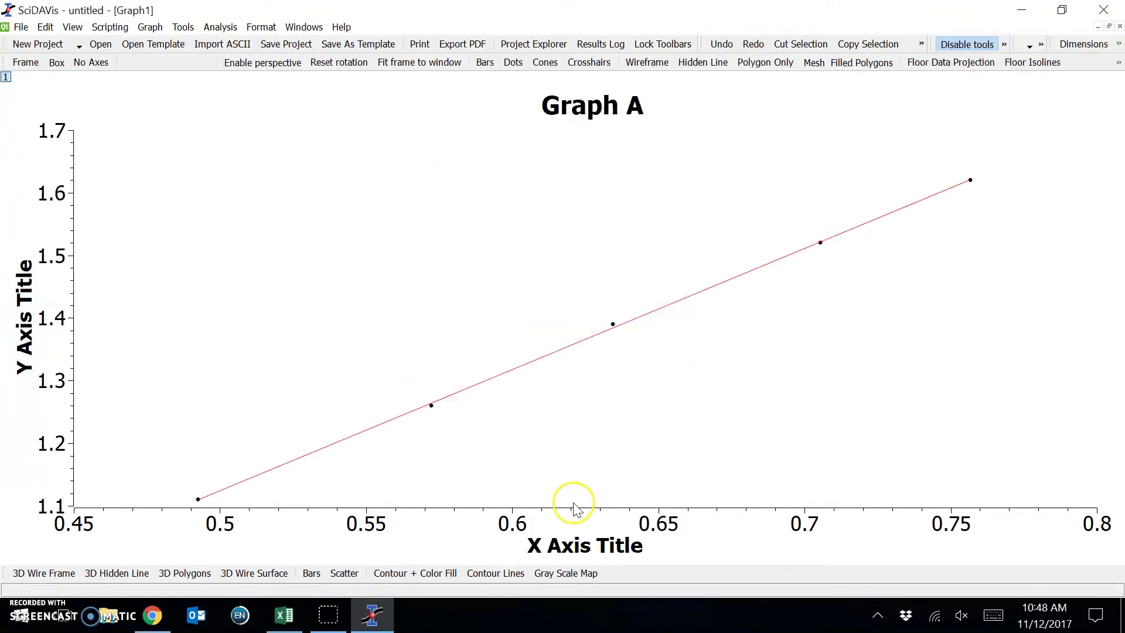
# - Set the x-axis title to √L (units), inserting √ from the symbol picker
pyautogui.doubleClick(592, 543)
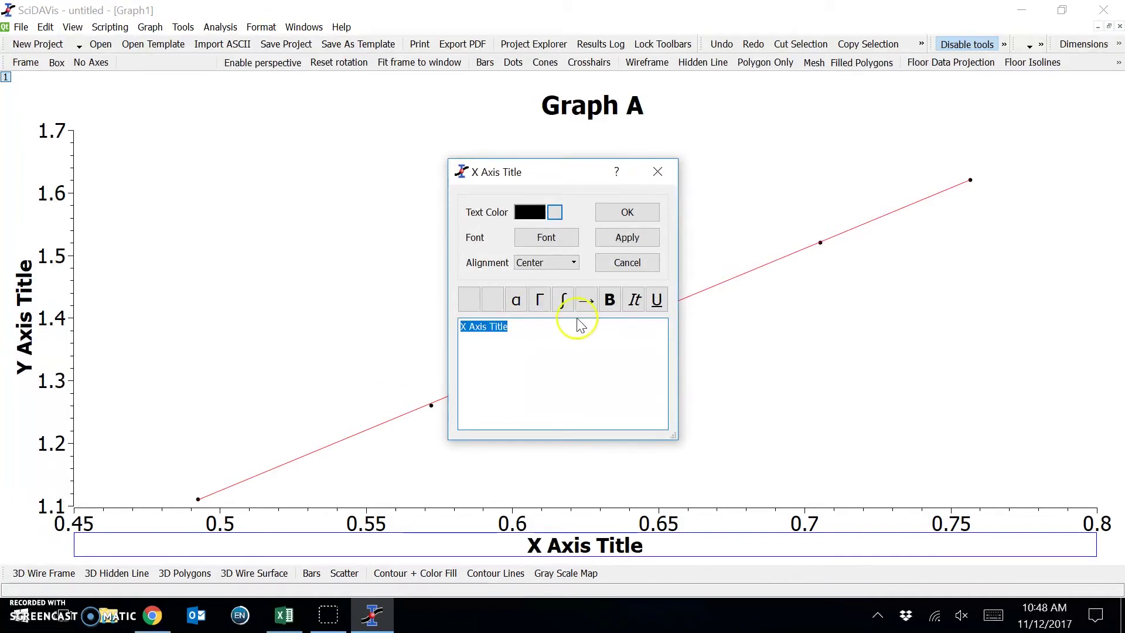
pyautogui.click(564, 301)
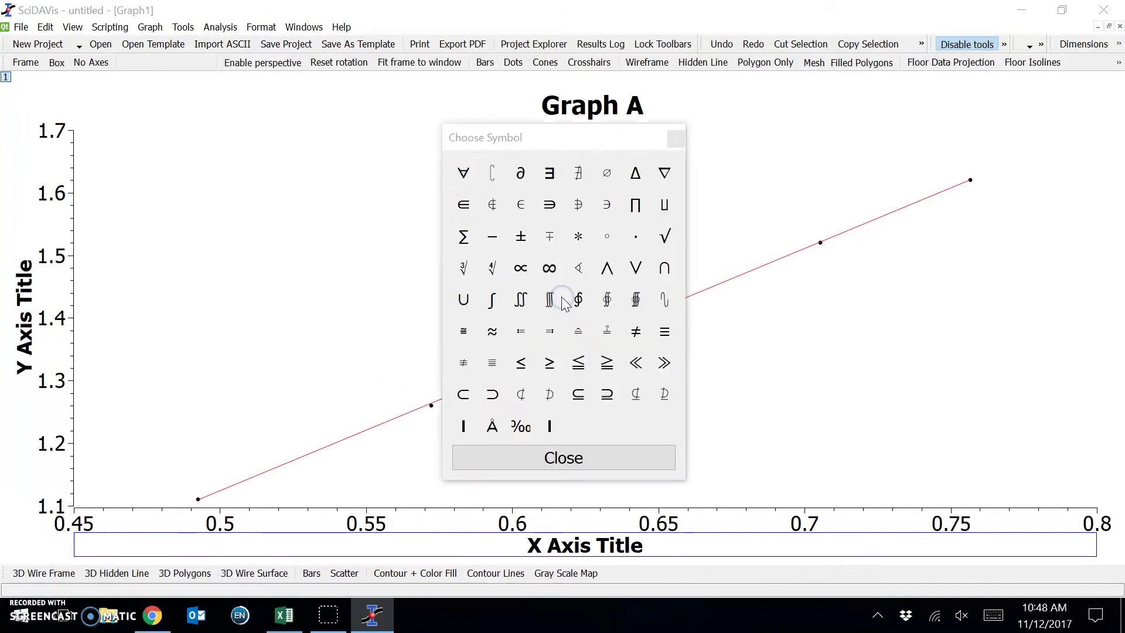
pyautogui.click(664, 238)
pyautogui.click(563, 458)
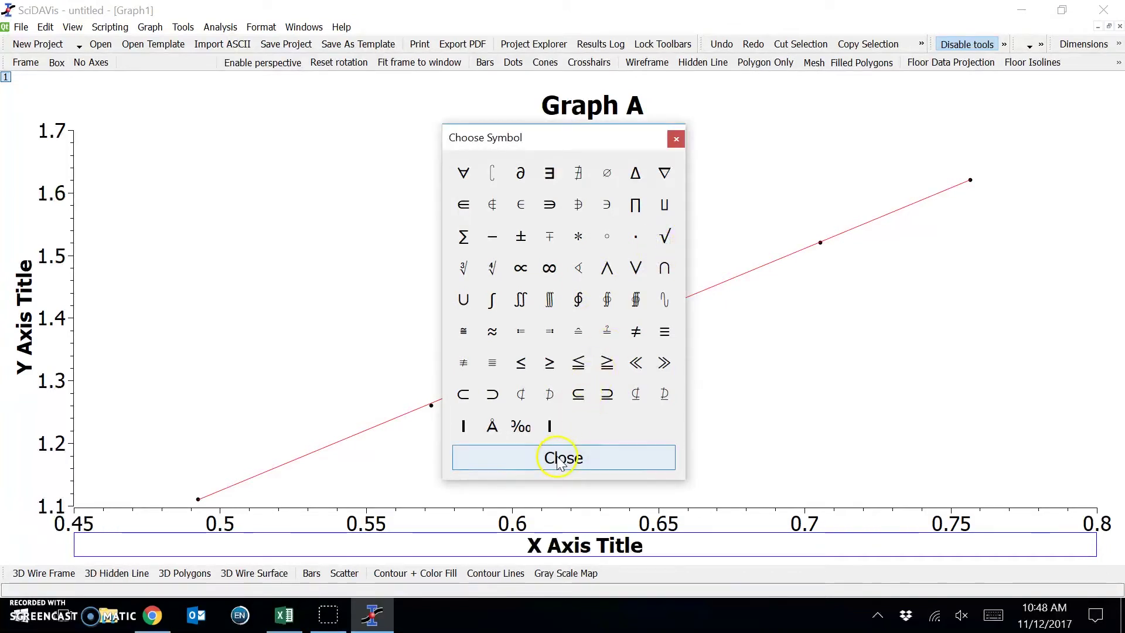
pyautogui.click(542, 341)
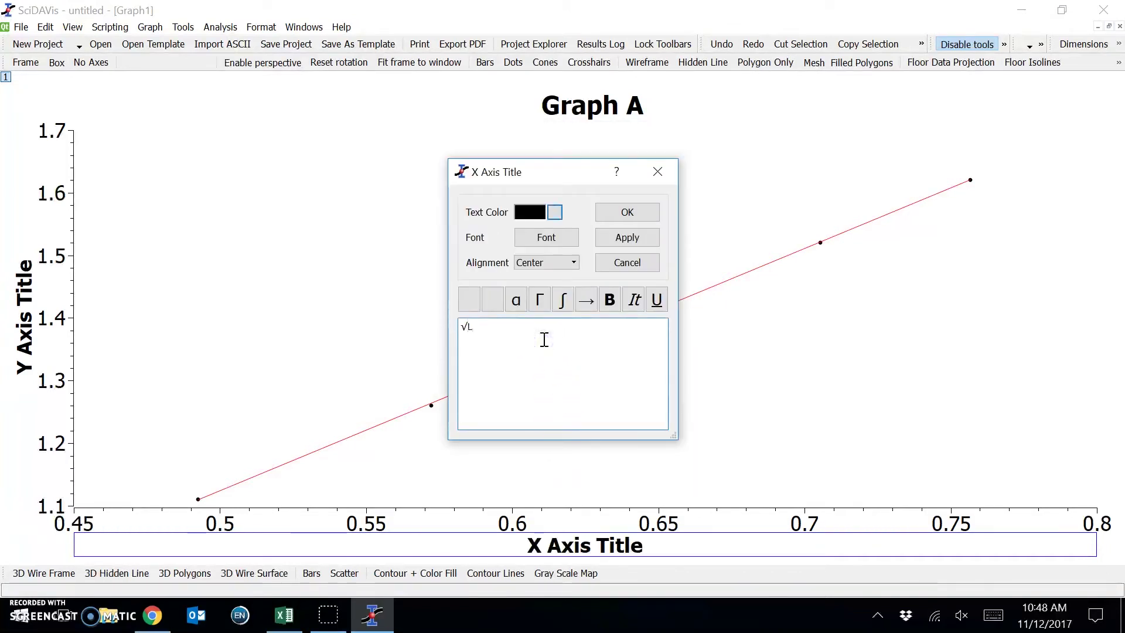
pyautogui.write('L (units')
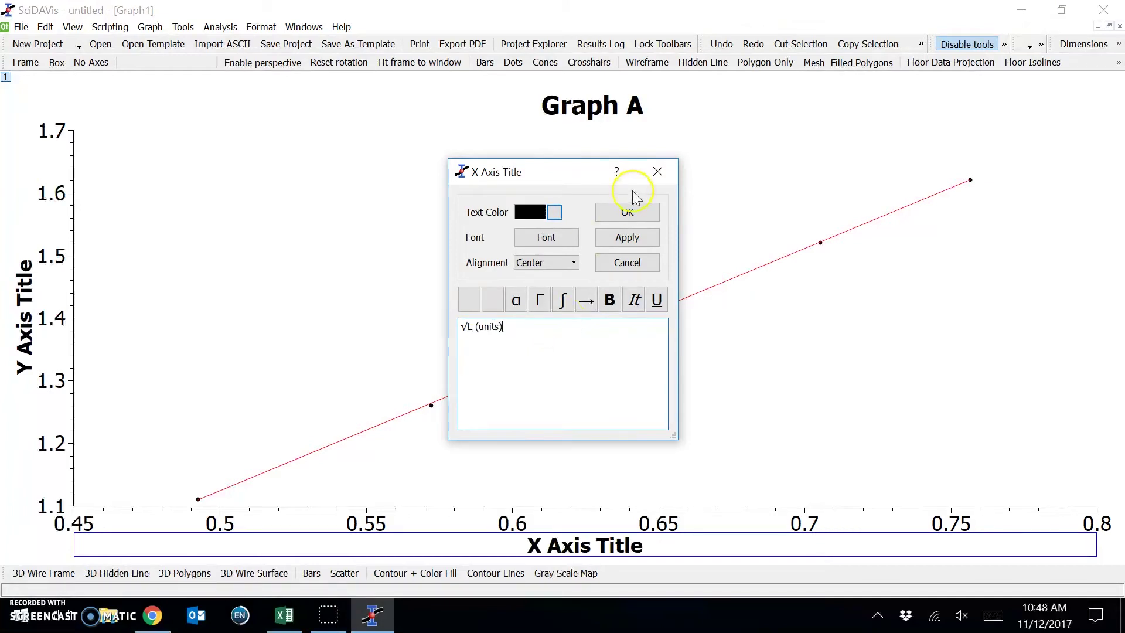
pyautogui.click(627, 211)
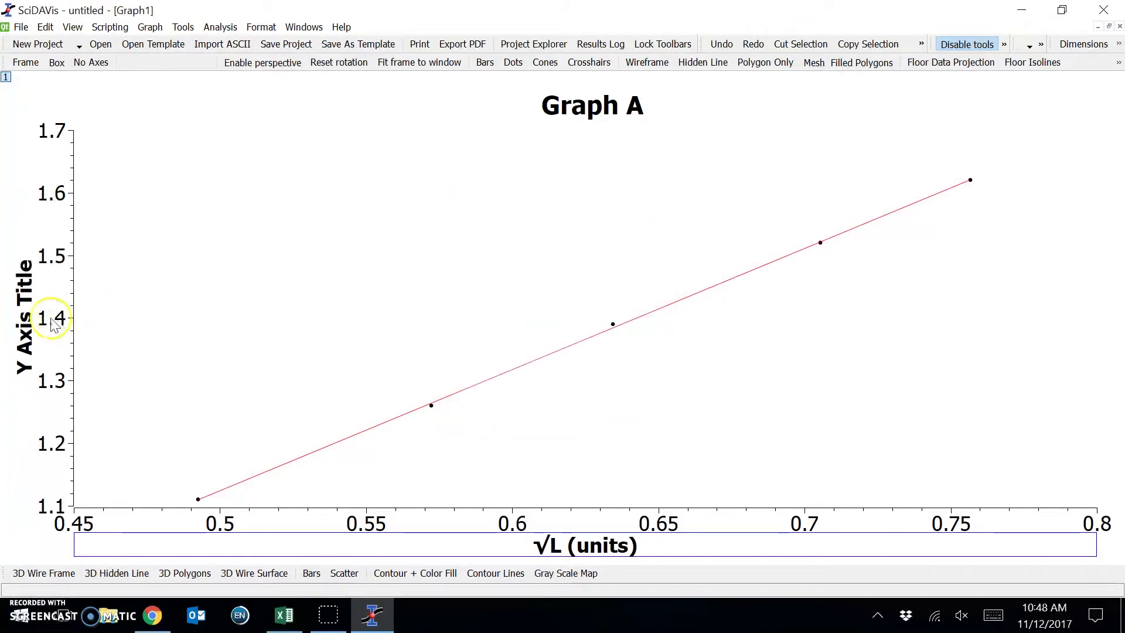
pyautogui.doubleClick(27, 317)
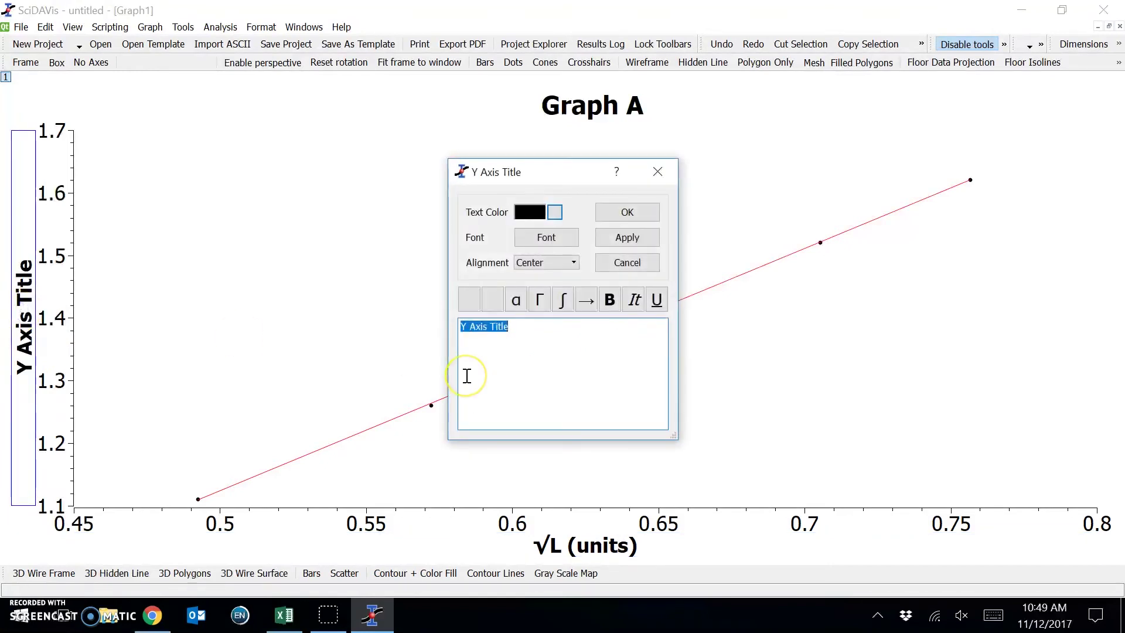
# - Change the y-axis title to T (units)
pyautogui.write('T (')
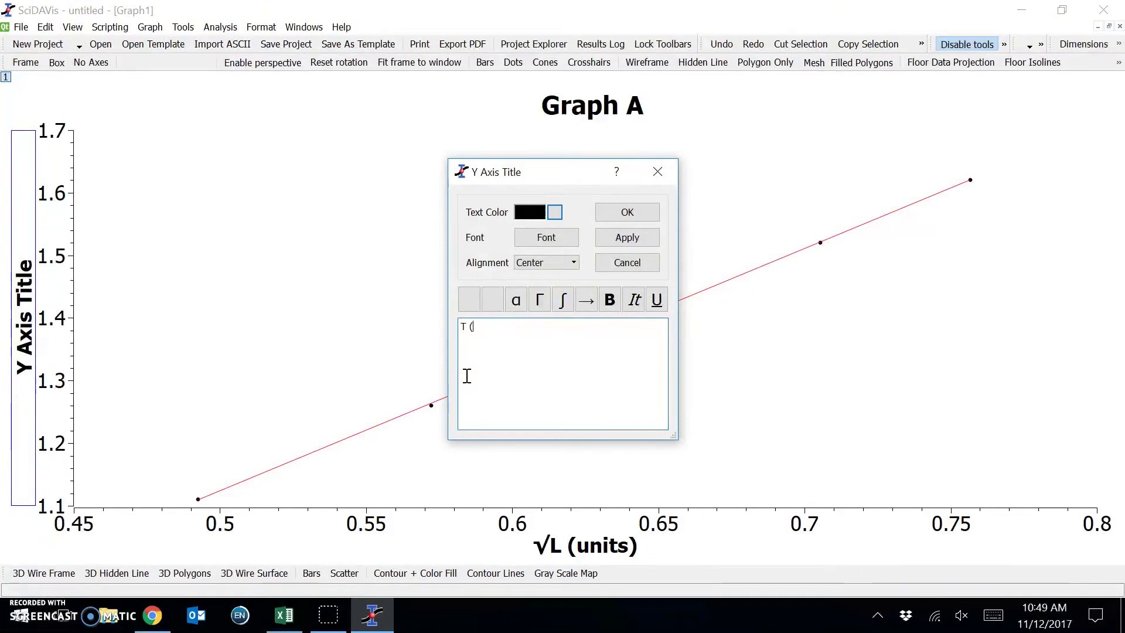
pyautogui.write('unite')
pyautogui.click(651, 238)
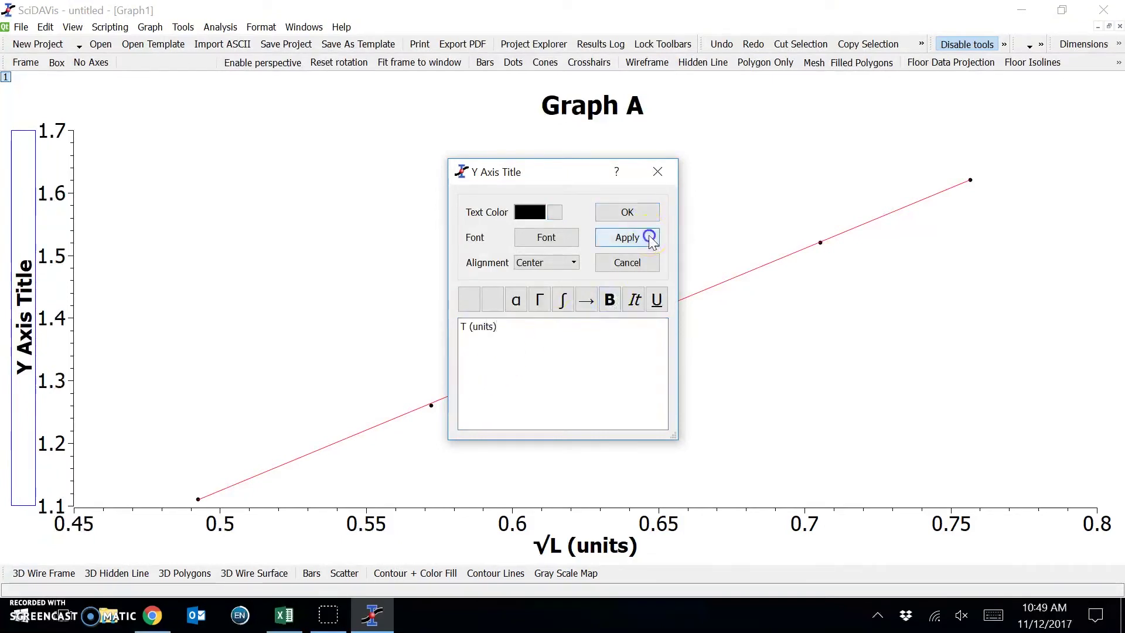
pyautogui.click(635, 217)
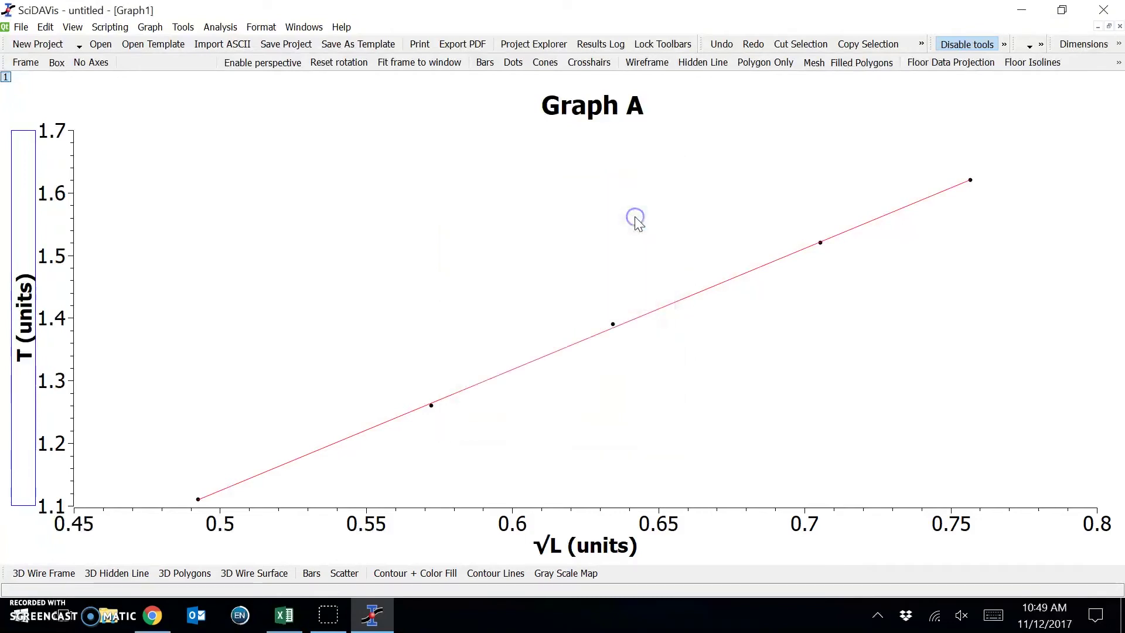
pyautogui.doubleClick(602, 127)
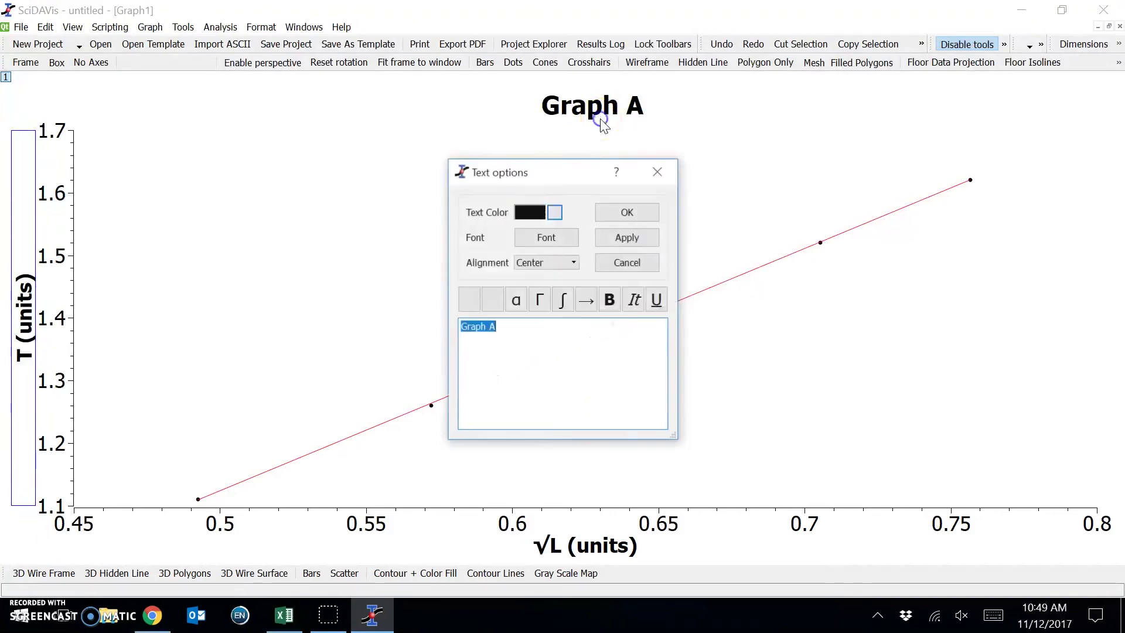
pyautogui.click(567, 241)
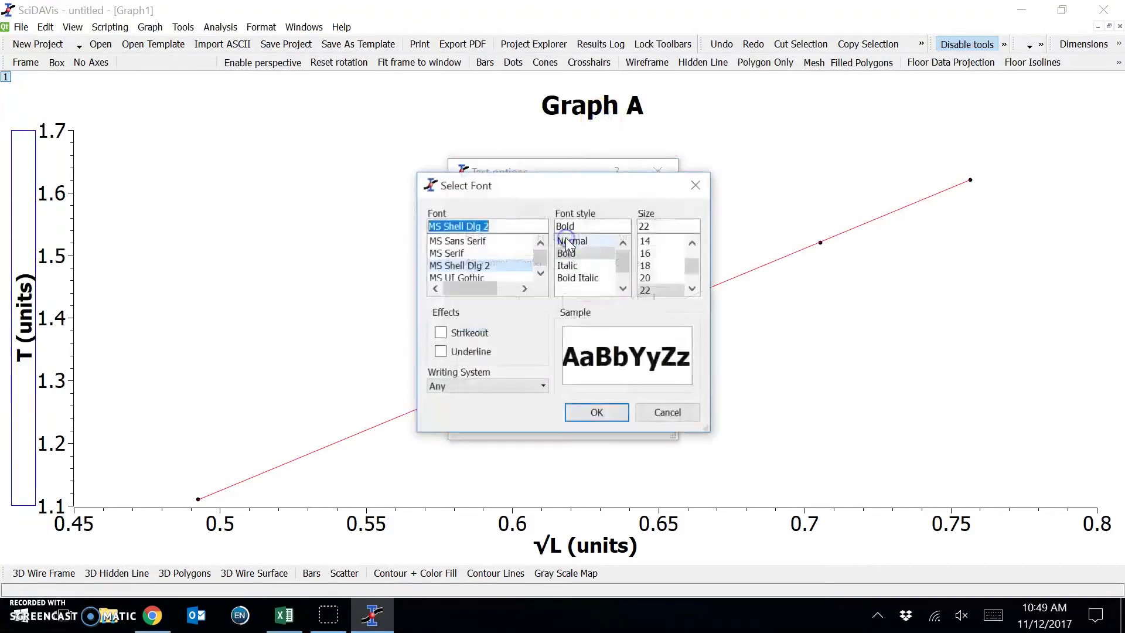
pyautogui.click(597, 417)
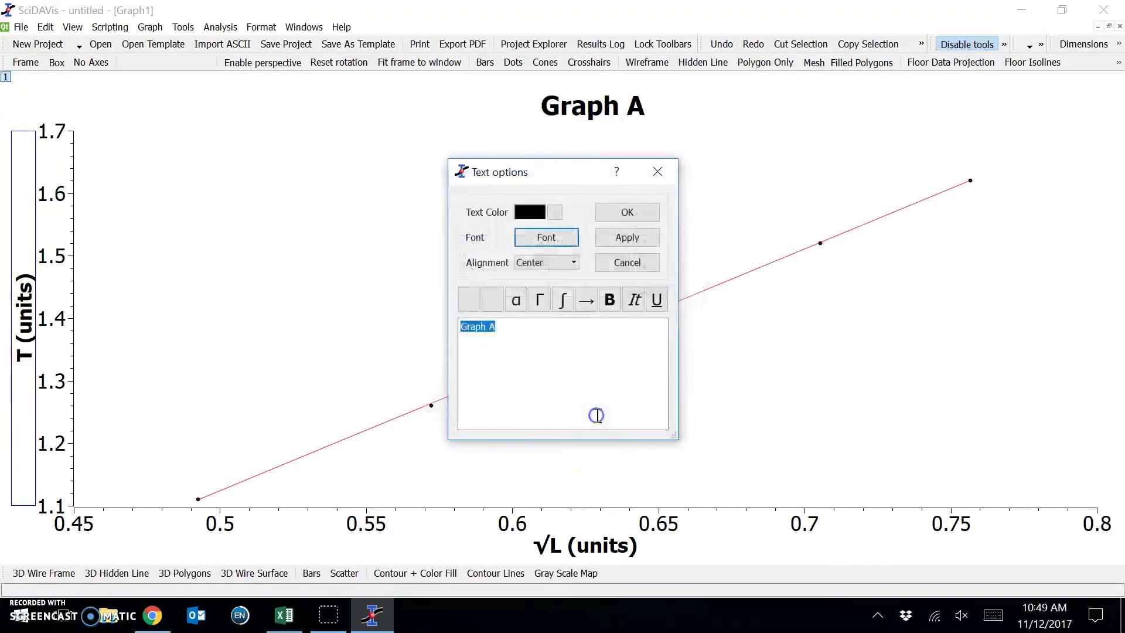
pyautogui.click(627, 212)
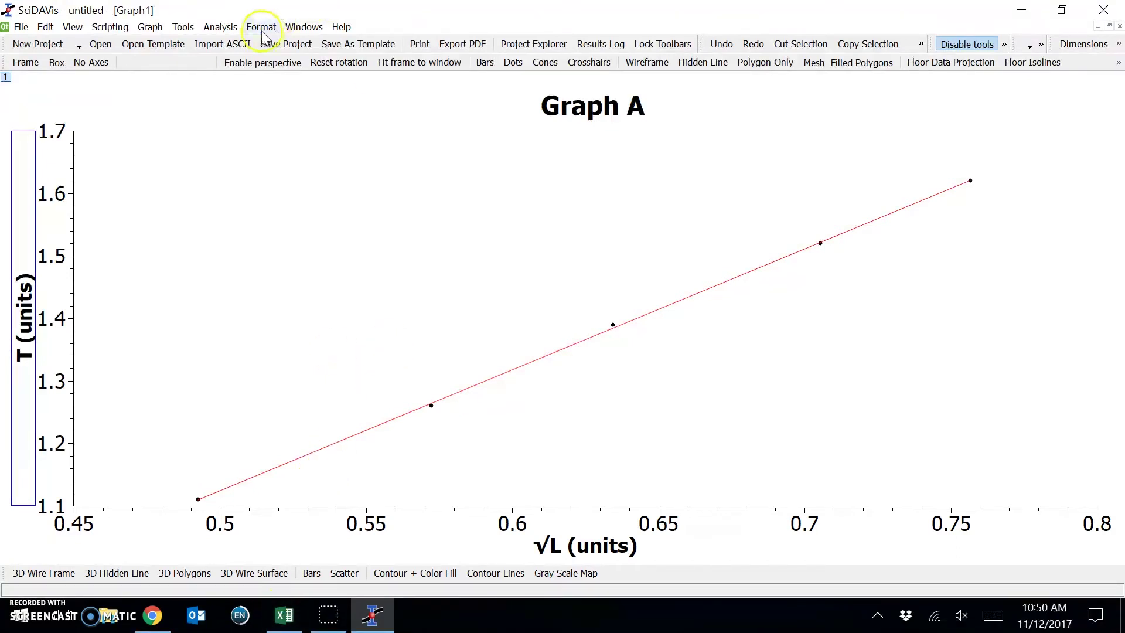
# - Return to Table1 and add two empty columns, 1[Y] and 2[Y], after T
pyautogui.click(302, 27)
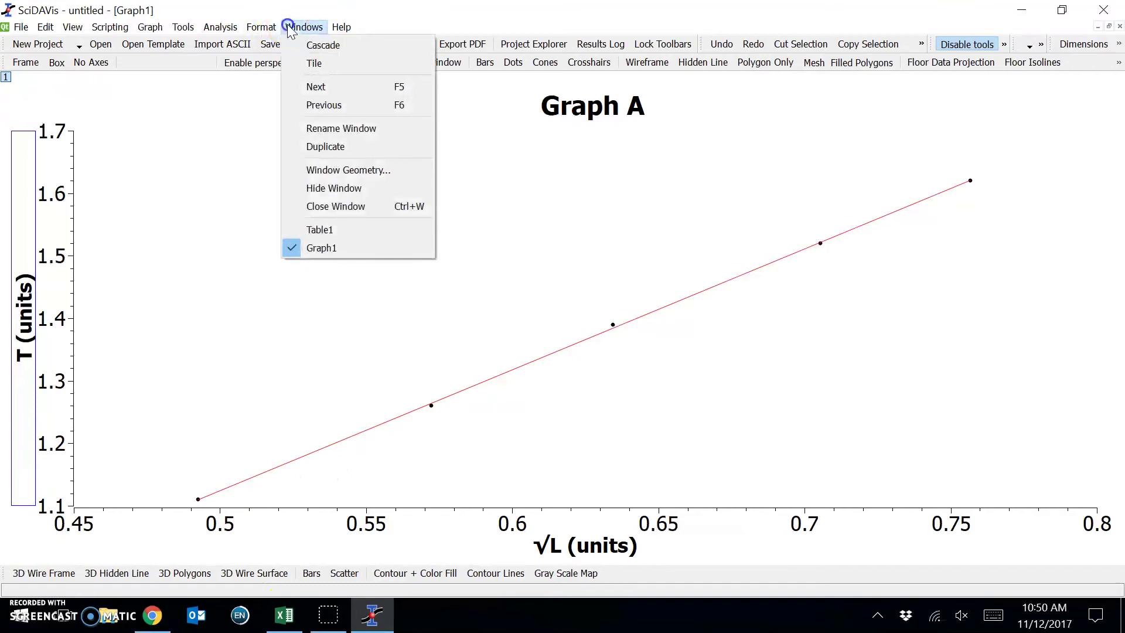
pyautogui.click(326, 229)
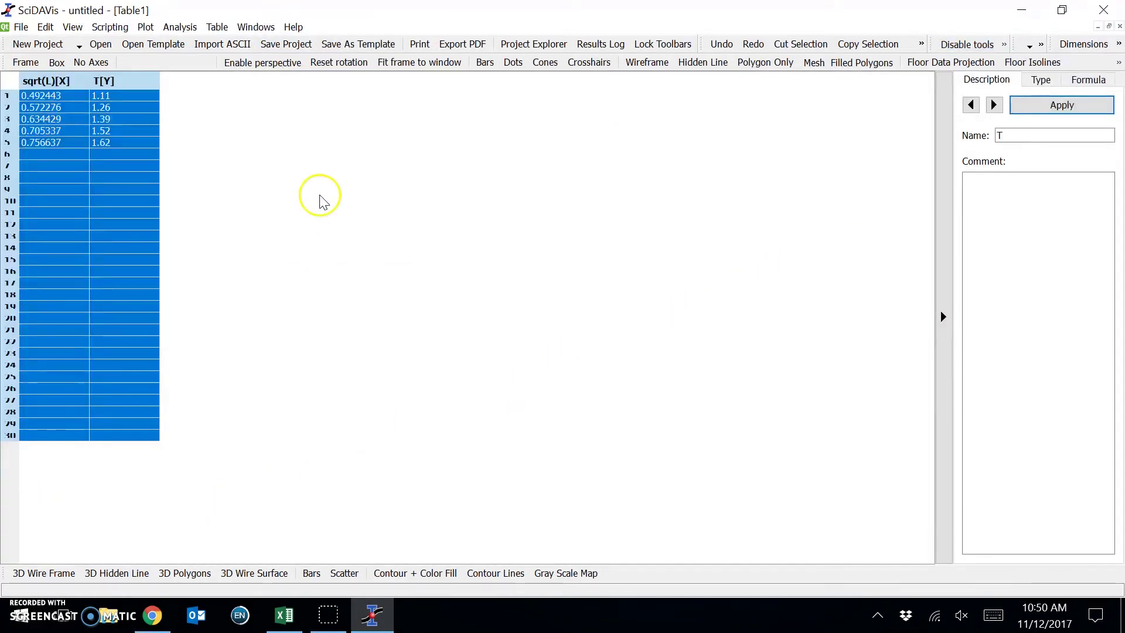
pyautogui.click(141, 85)
pyautogui.rightClick(139, 85)
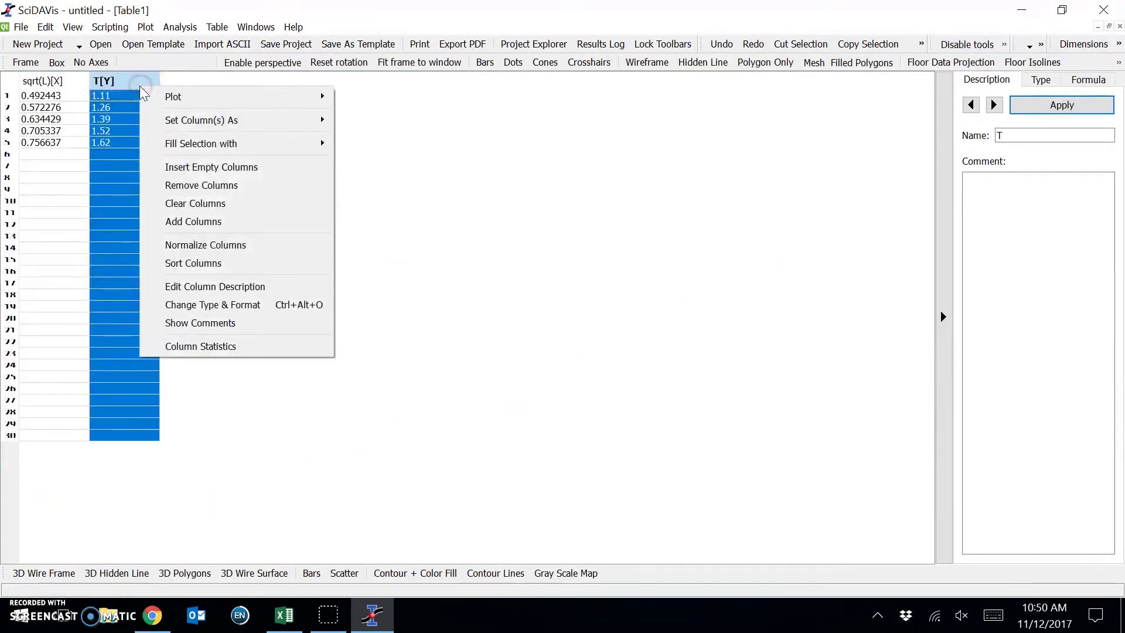
pyautogui.click(211, 224)
pyautogui.click(195, 84)
pyautogui.rightClick(197, 87)
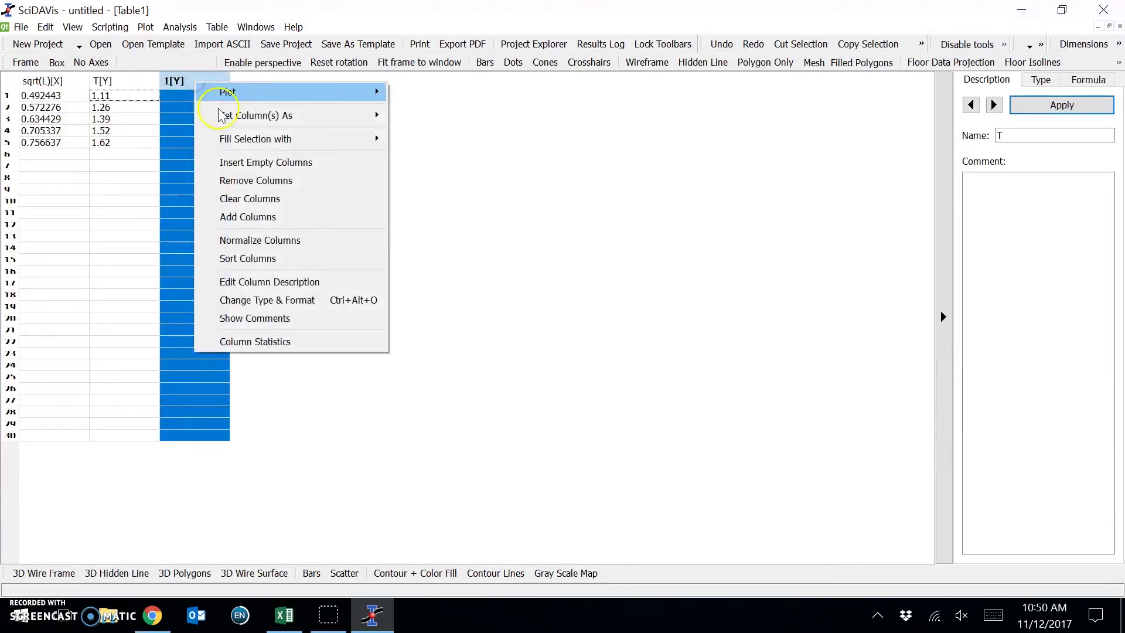
pyautogui.click(283, 215)
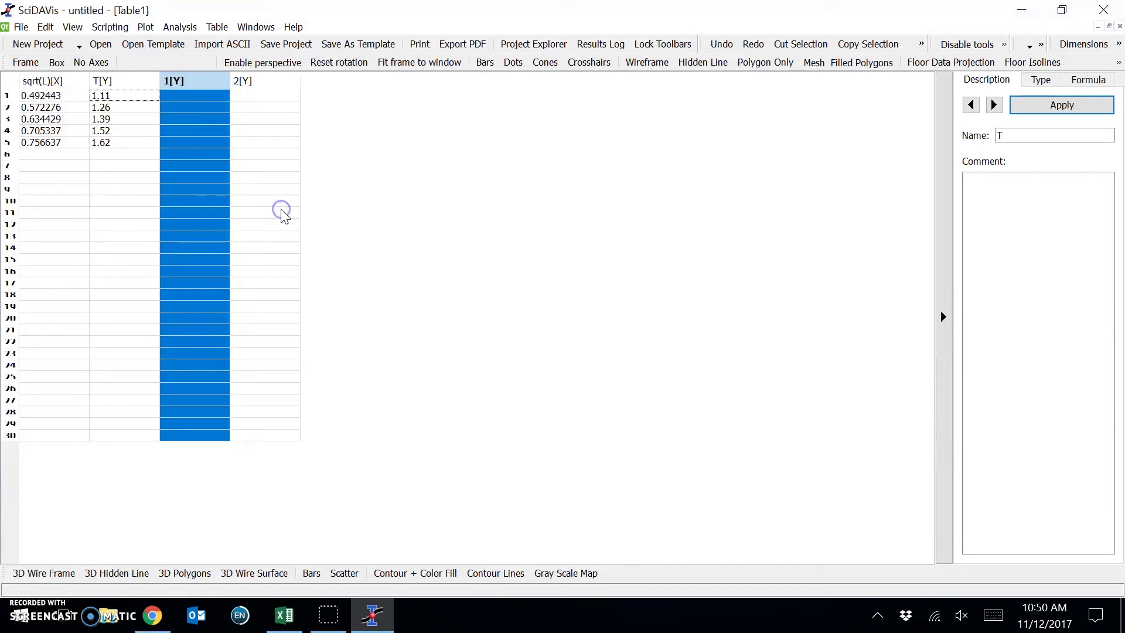
pyautogui.click(182, 97)
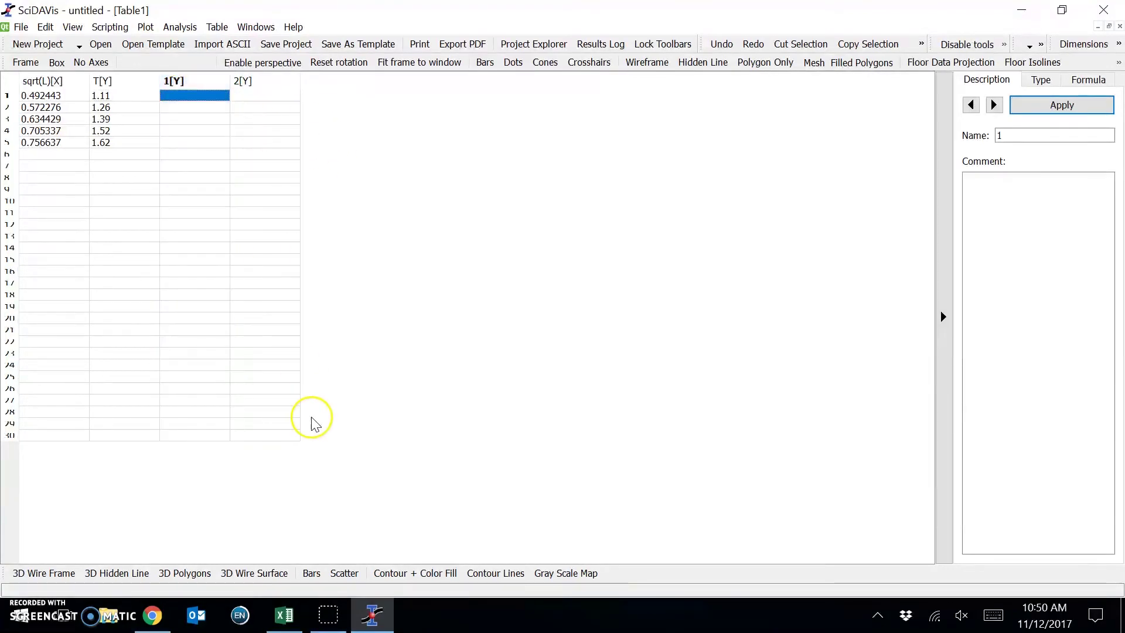
# - Copy the del(sqrtL) values from Excel C3:C7 and paste them into column 1[Y]
pyautogui.click(294, 616)
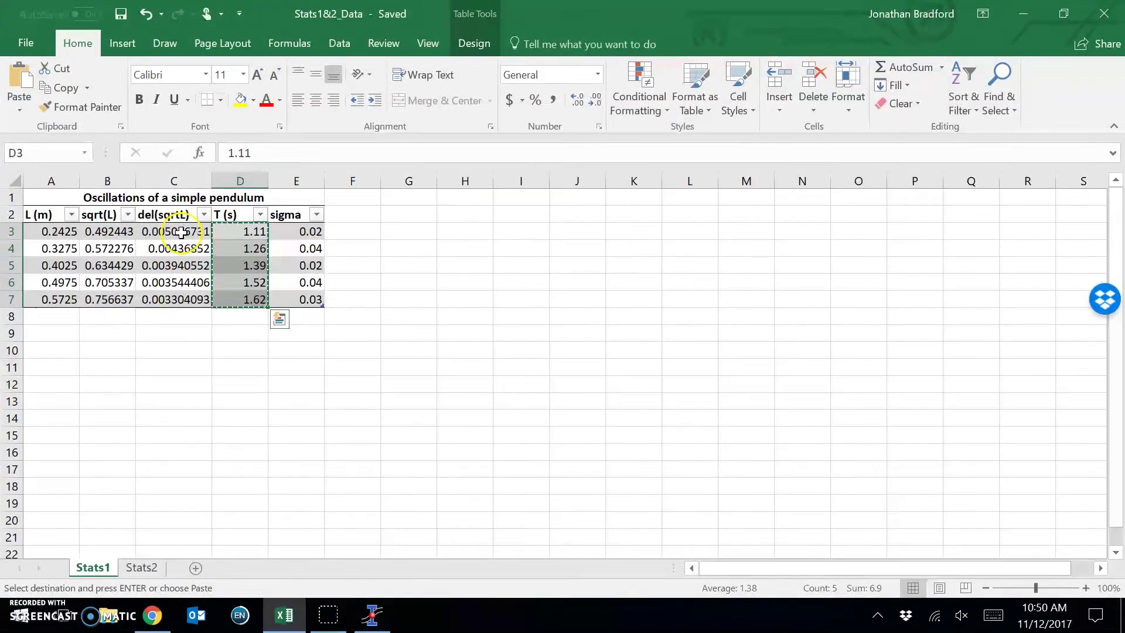
pyautogui.moveTo(179, 230); pyautogui.dragTo(183, 296)
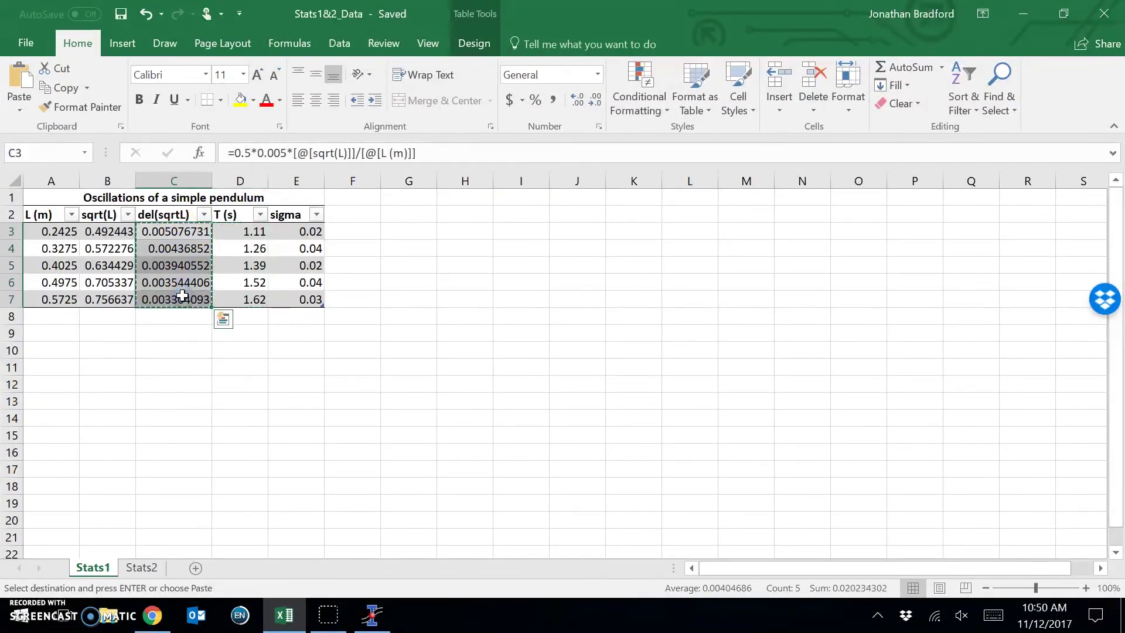
pyautogui.hotkey('ctrl', 'c')
pyautogui.click(373, 609)
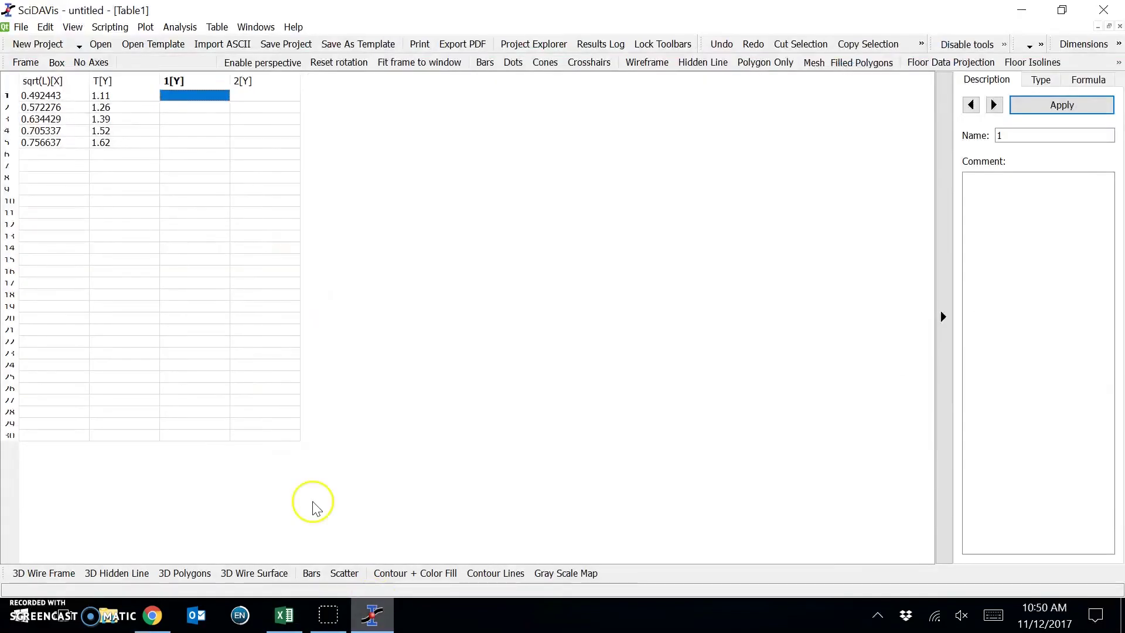
pyautogui.hotkey('ctrl', 'v')
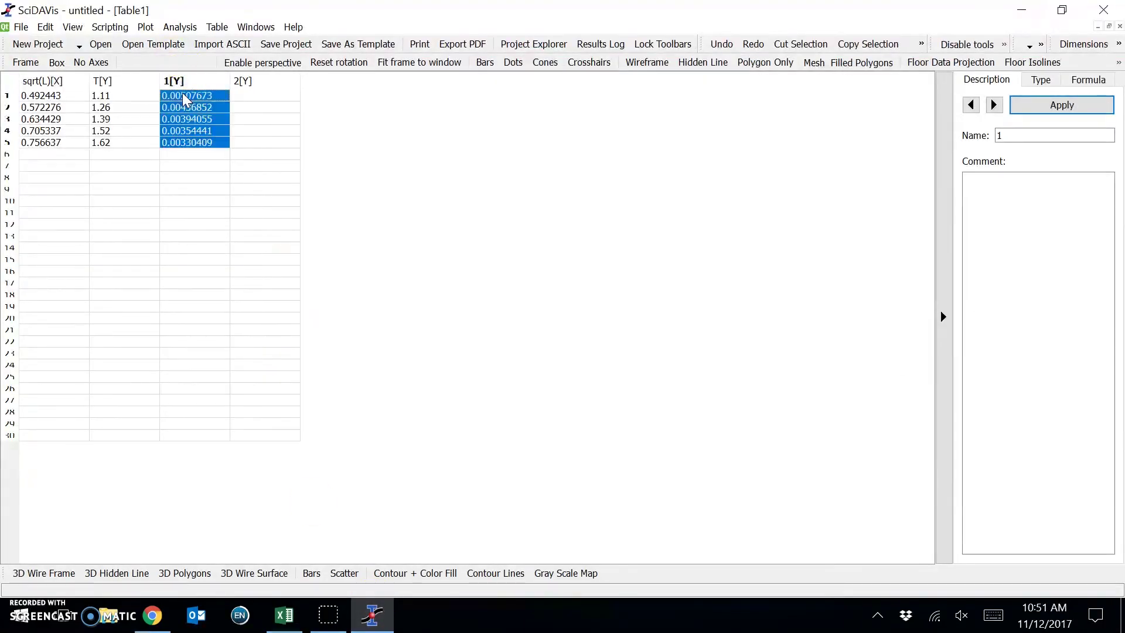
# - Copy the uncertainty values in Excel cells E3:E7 for SciDAVis
pyautogui.click(282, 615)
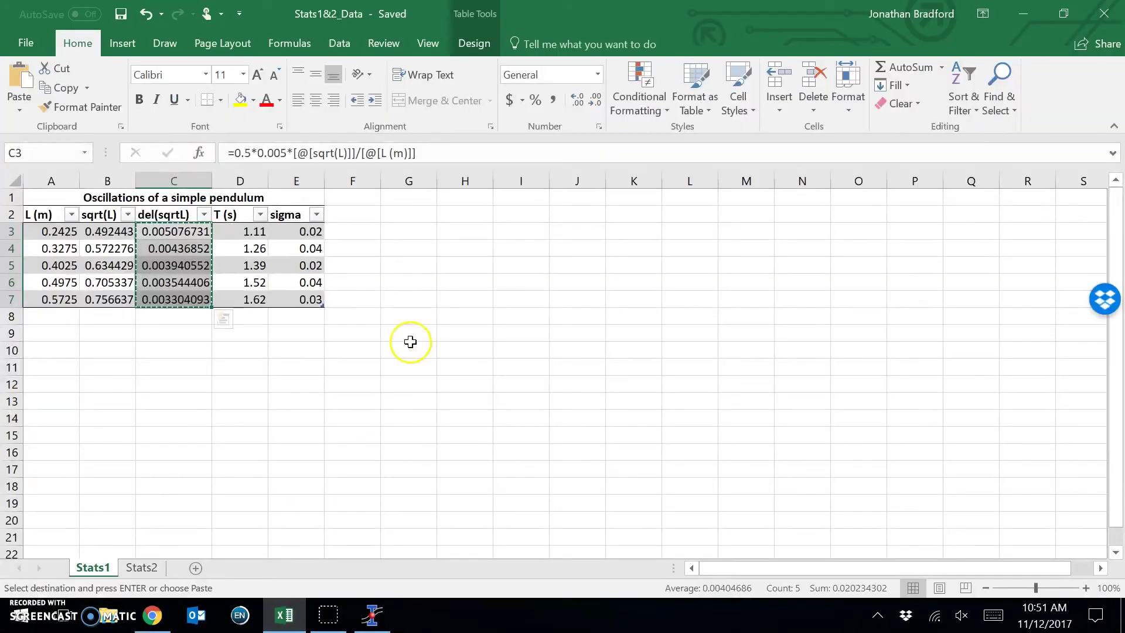
pyautogui.moveTo(306, 231); pyautogui.dragTo(301, 301)
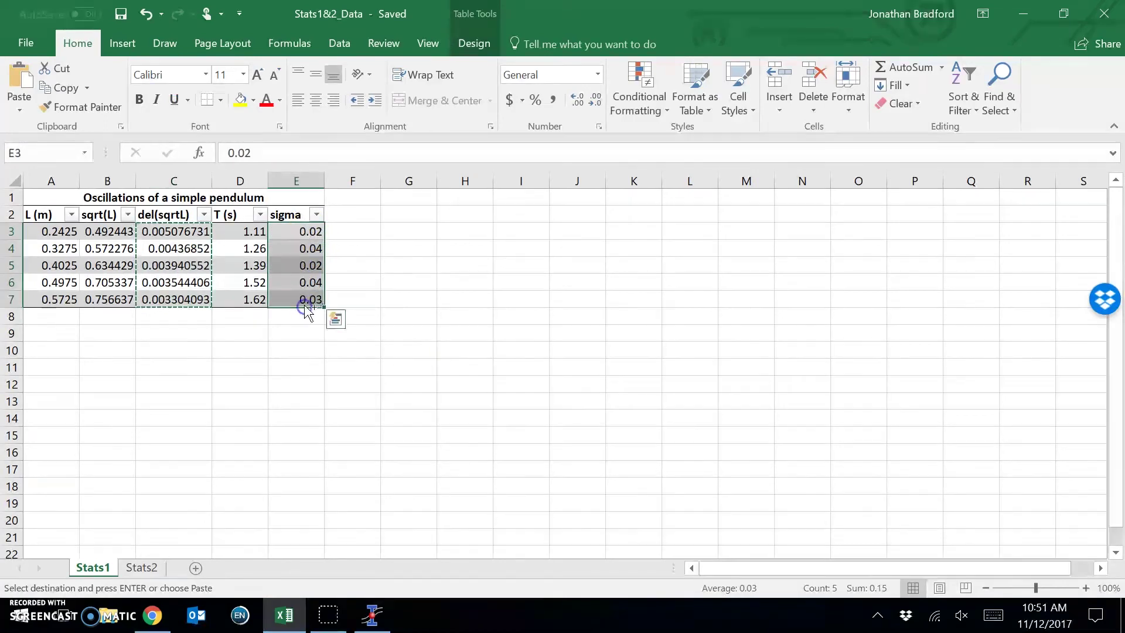
pyautogui.hotkey('ctrl', 'c')
pyautogui.click(373, 615)
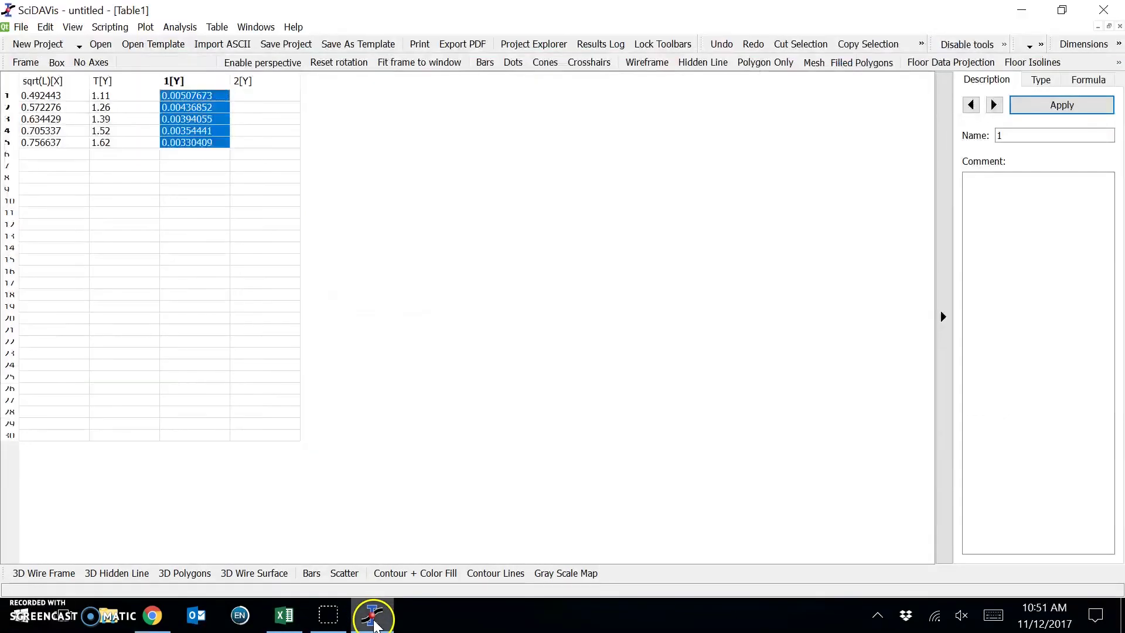
# - Paste the uncertainties 0.02, 0.04, 0.02, 0.04, 0.03 into column 2 and name it sigma
pyautogui.click(260, 95)
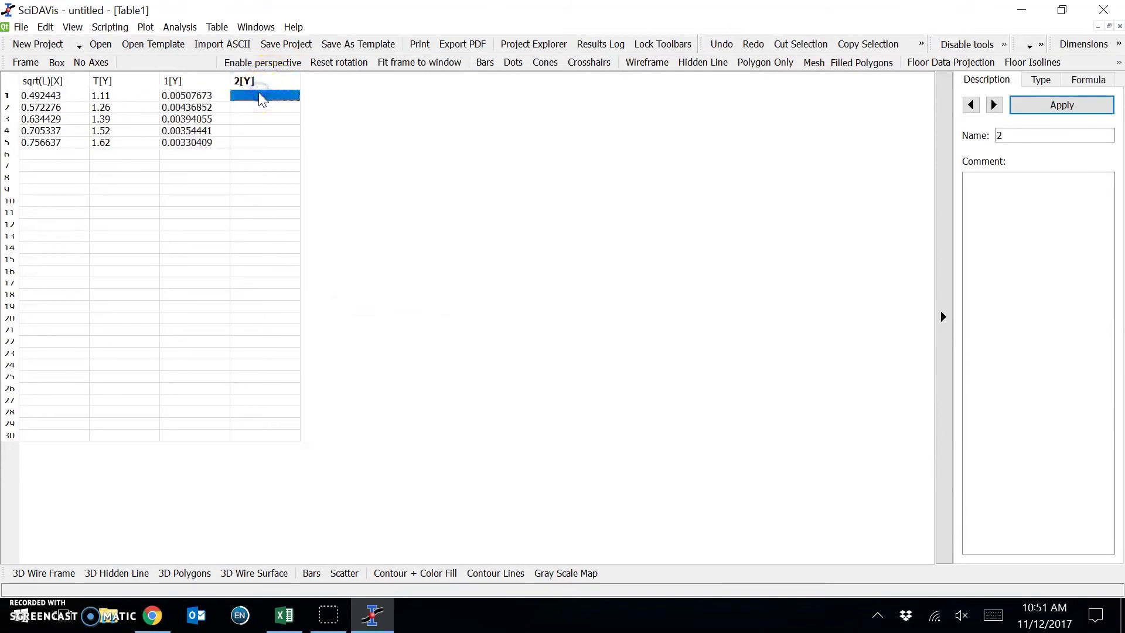
pyautogui.hotkey('ctrl', 'v')
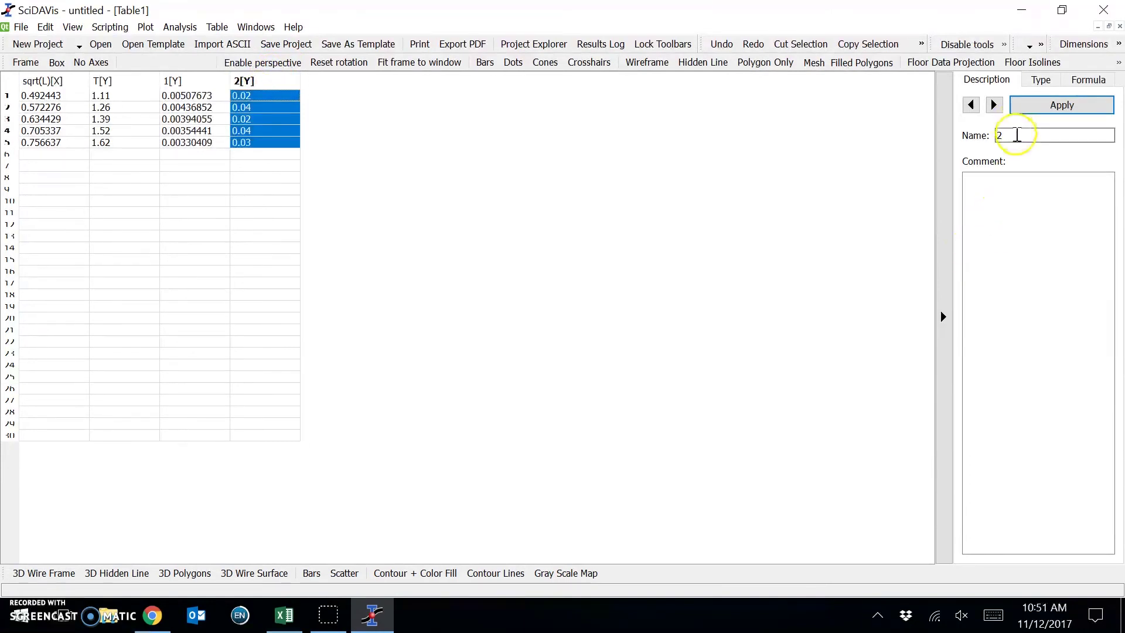
pyautogui.doubleClick(1017, 135)
pyautogui.write('sigma')
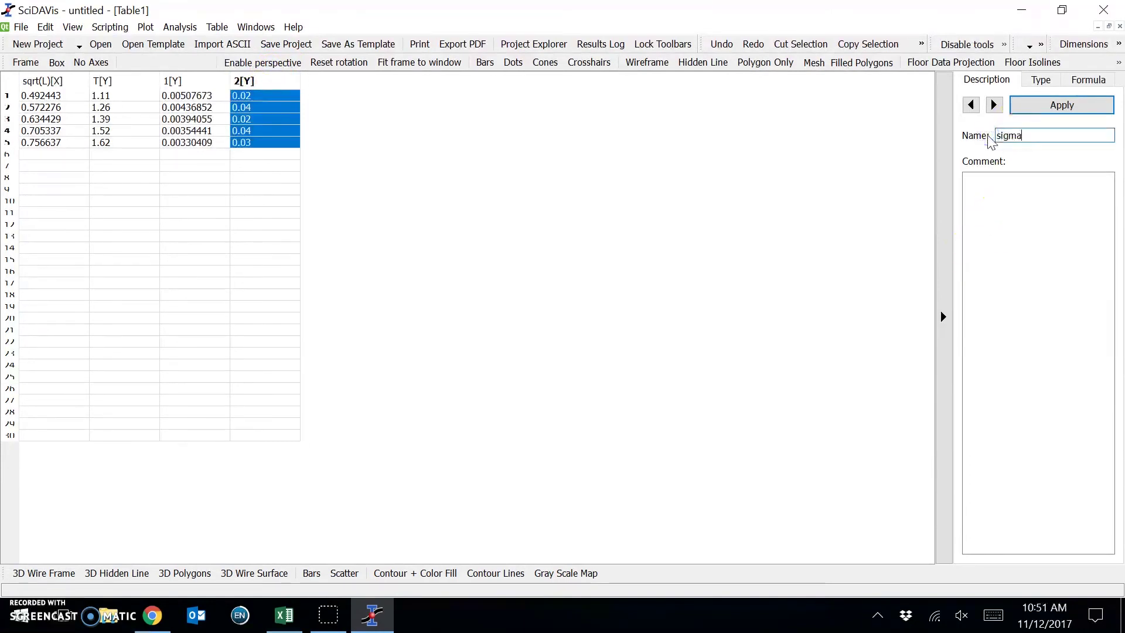
pyautogui.click(1057, 106)
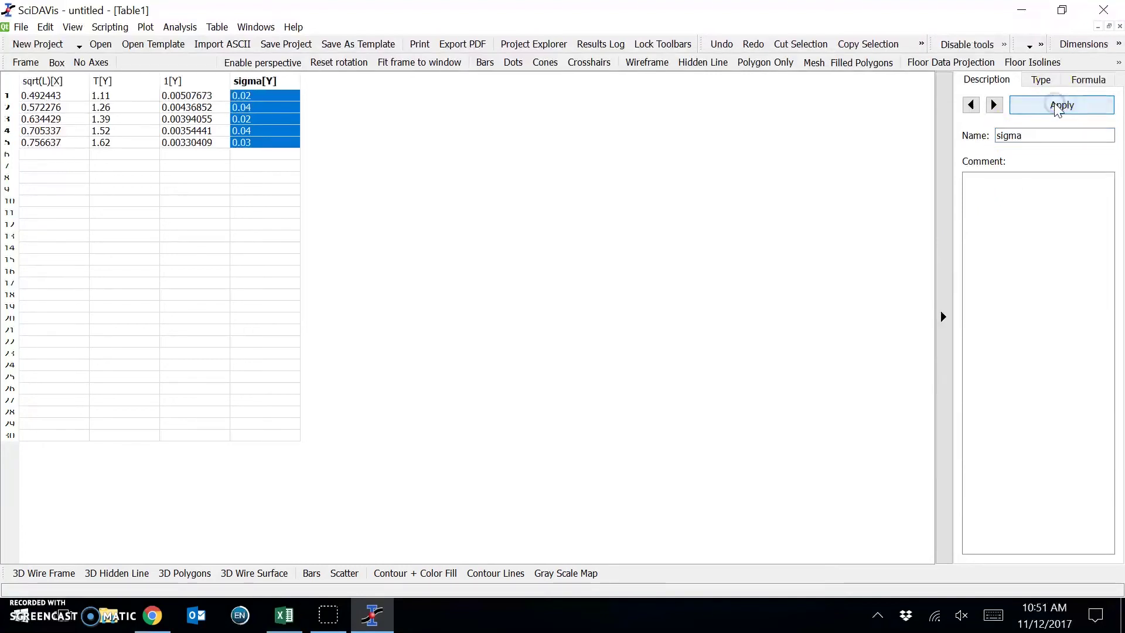
# - Rename column 1 to Delta(sqrtL)
pyautogui.click(208, 82)
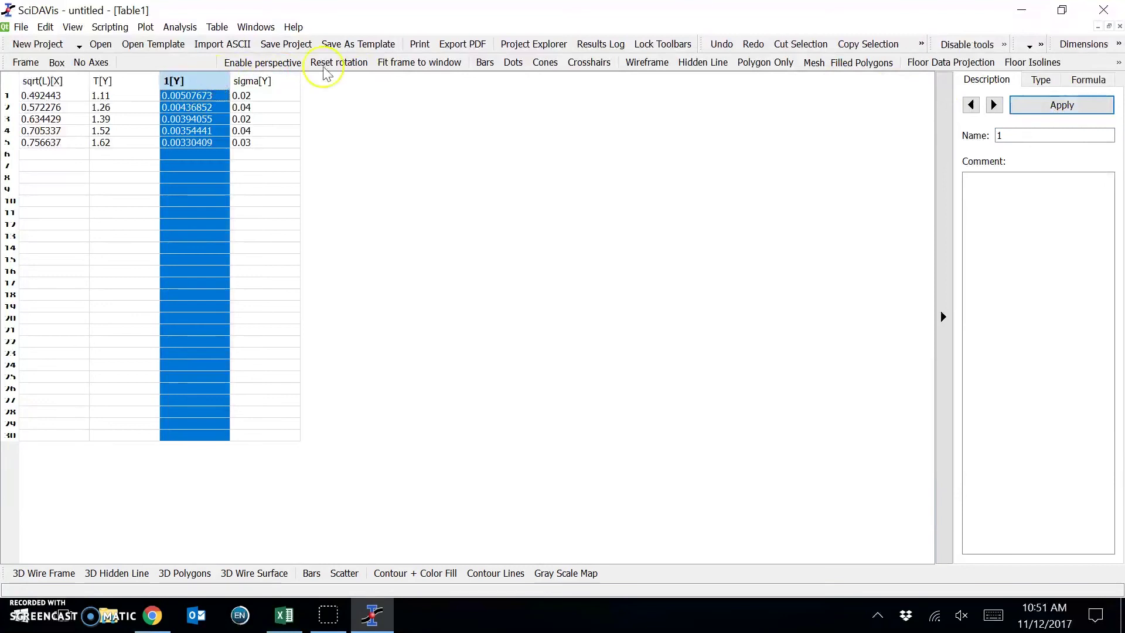
pyautogui.click(1040, 80)
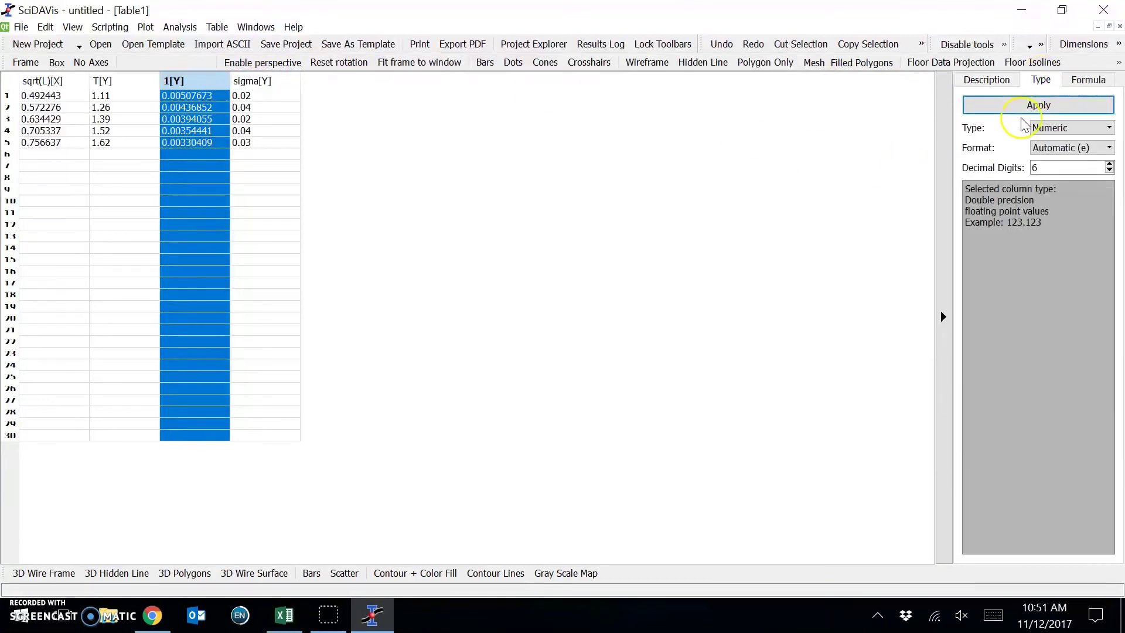
pyautogui.click(1006, 81)
pyautogui.write('Delta')
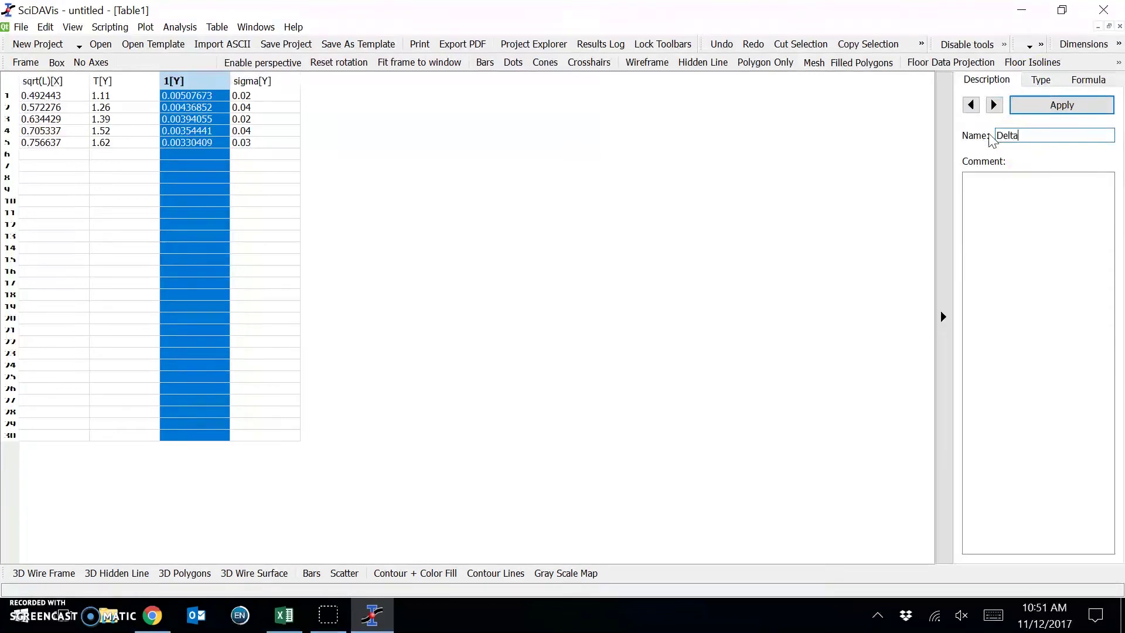
pyautogui.write('(sqrtL)')
pyautogui.click(1052, 107)
pyautogui.click(416, 158)
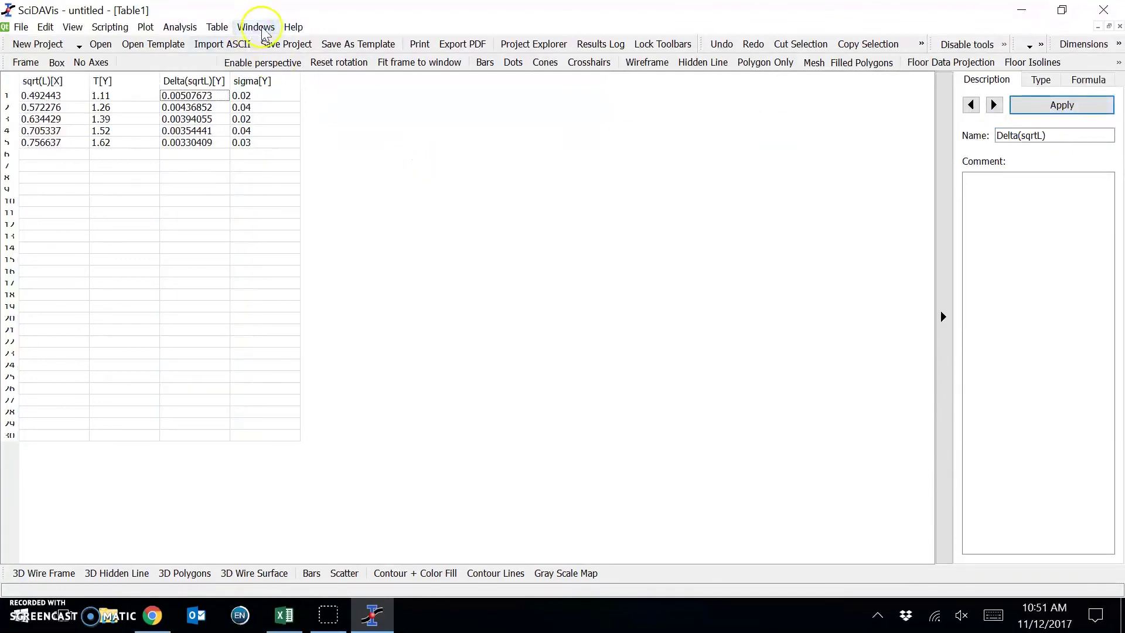
# - On Graph1, add vertical Y error bars using the sigma column
pyautogui.click(257, 27)
pyautogui.click(291, 249)
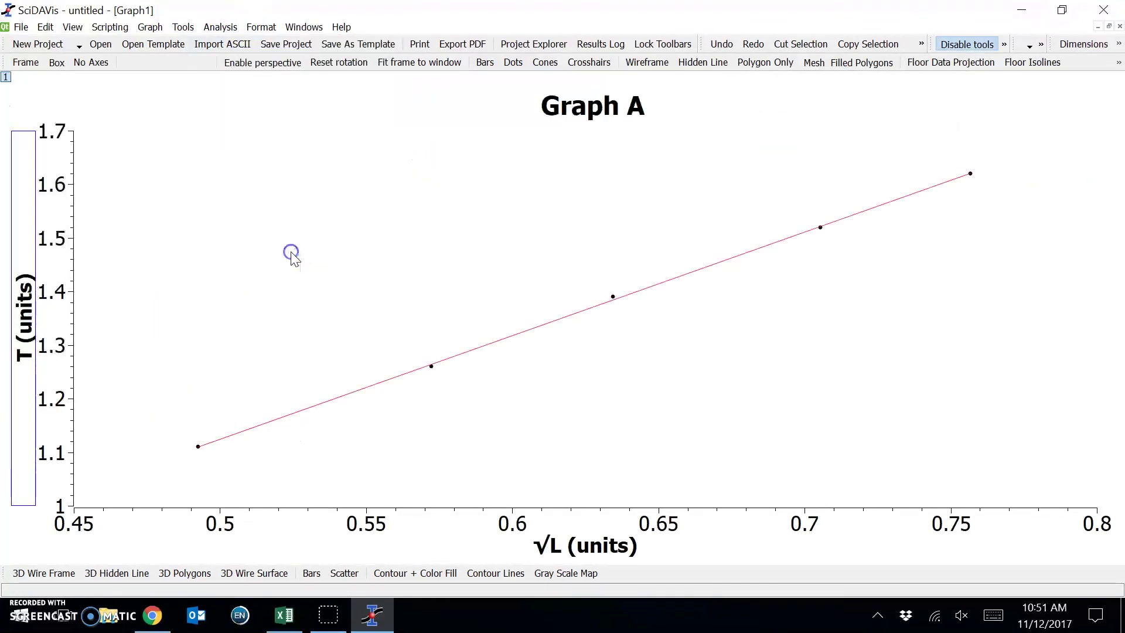
pyautogui.click(153, 27)
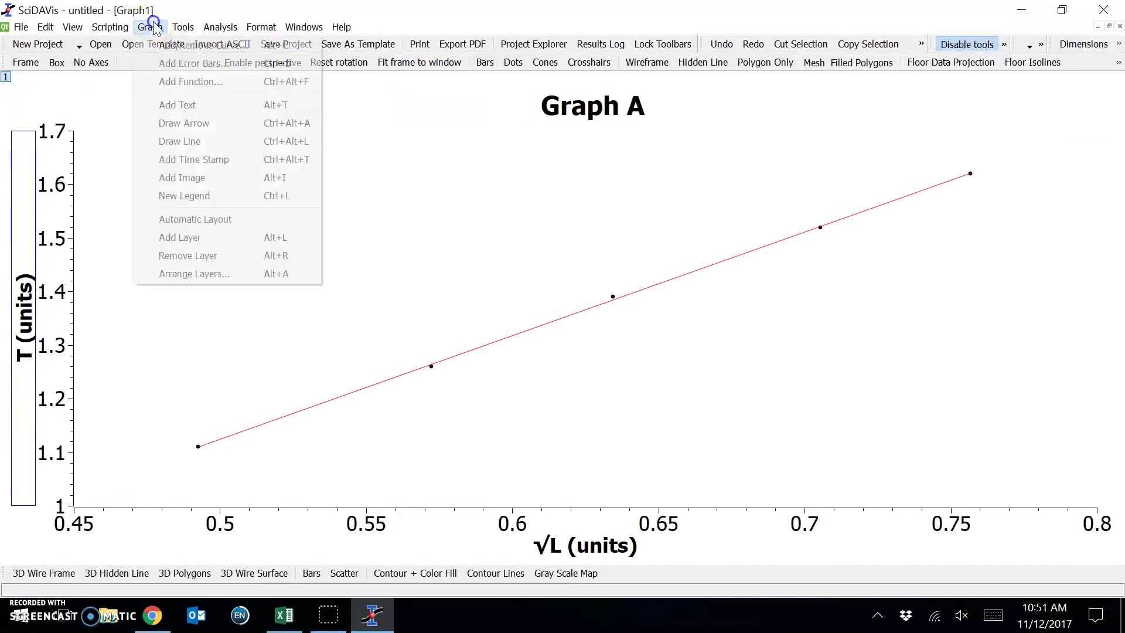
pyautogui.click(199, 65)
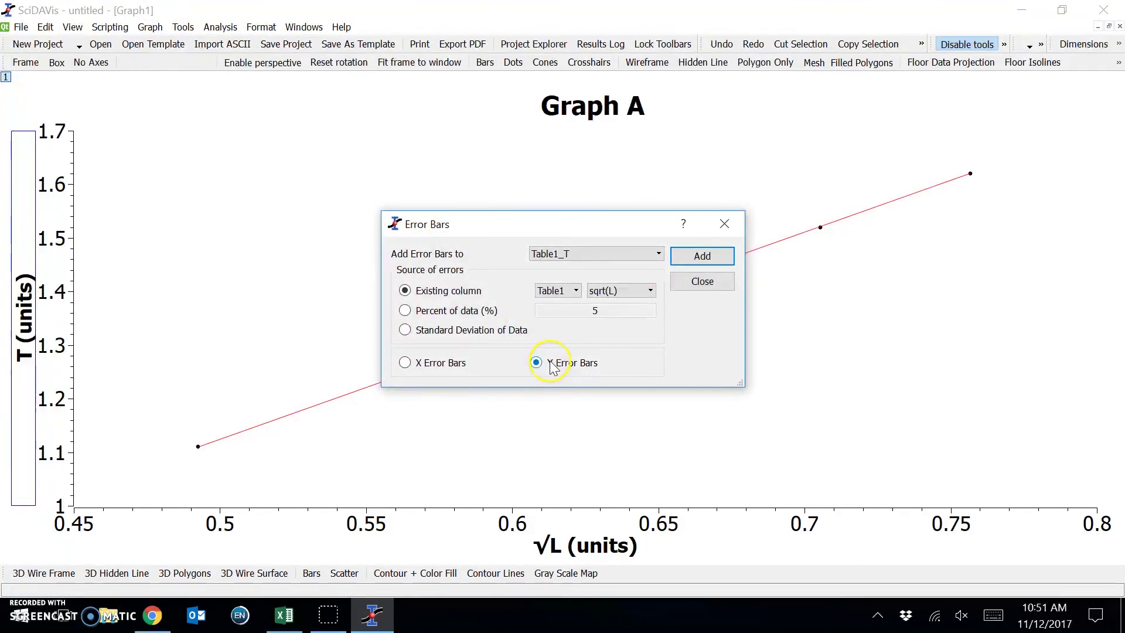
pyautogui.click(639, 291)
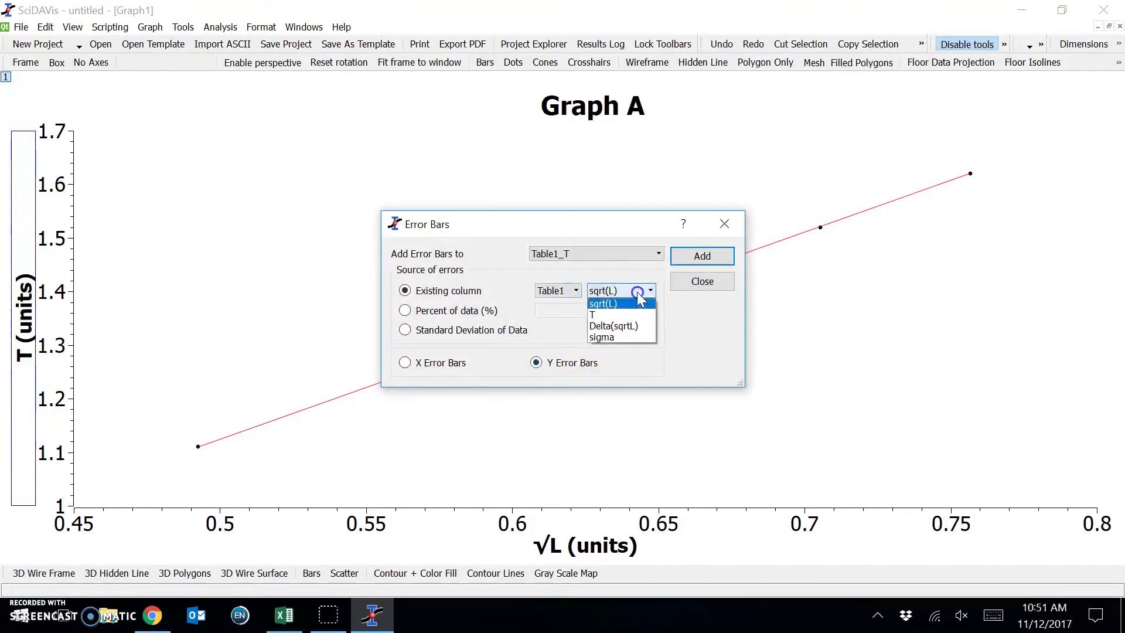
pyautogui.click(617, 340)
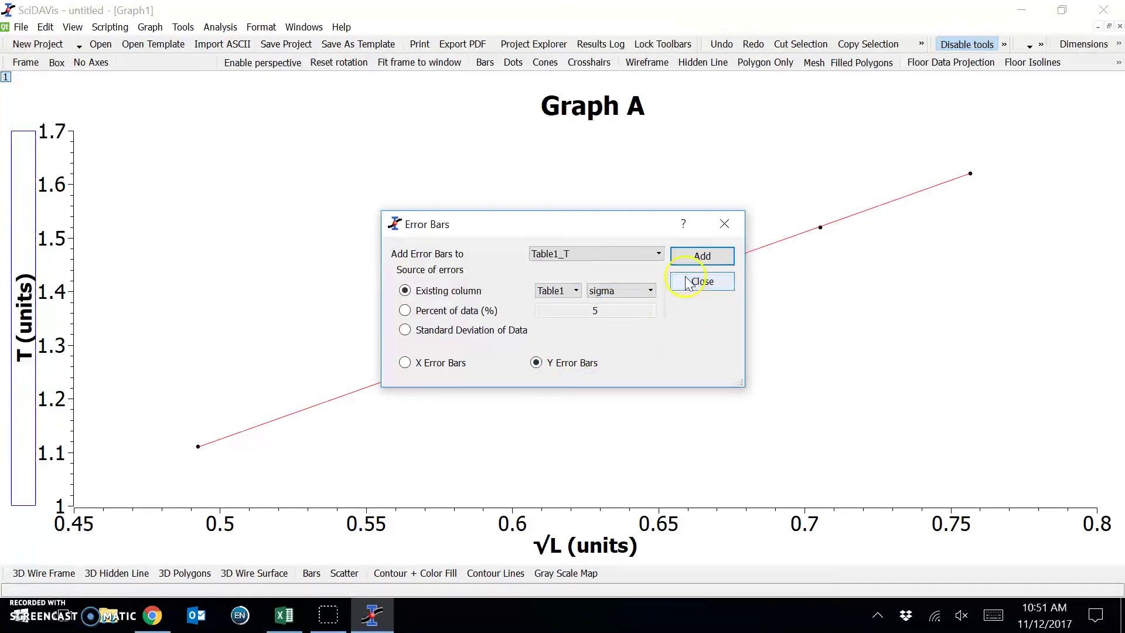
pyautogui.click(689, 257)
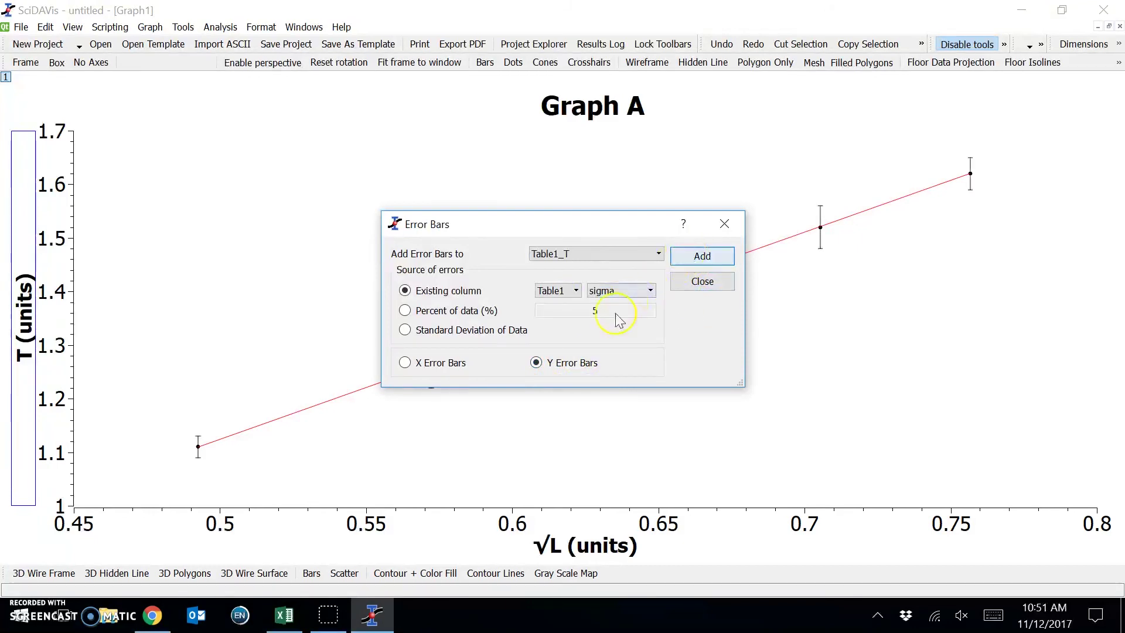
# - Add horizontal X error bars using the Delta(sqrtL) column
pyautogui.click(454, 363)
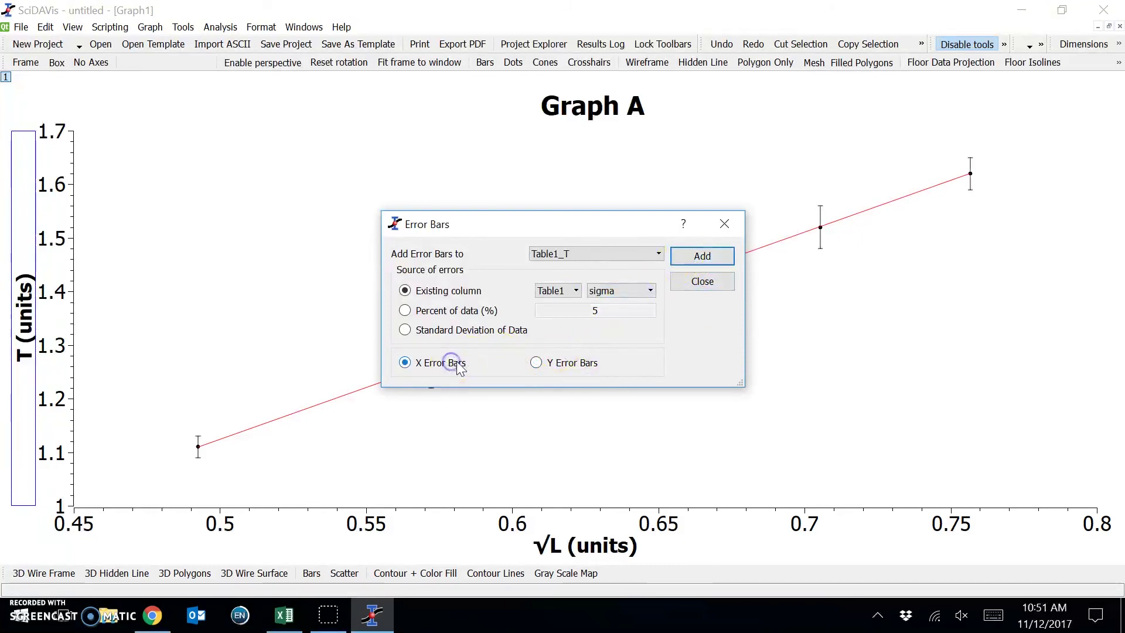
pyautogui.click(614, 291)
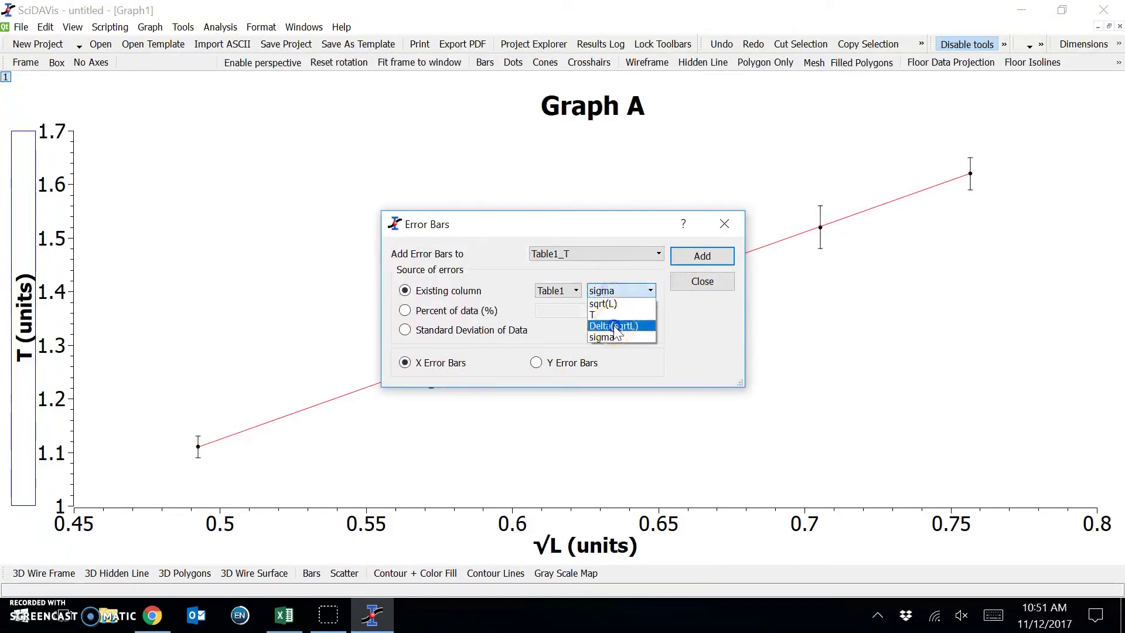
pyautogui.click(615, 327)
pyautogui.click(721, 257)
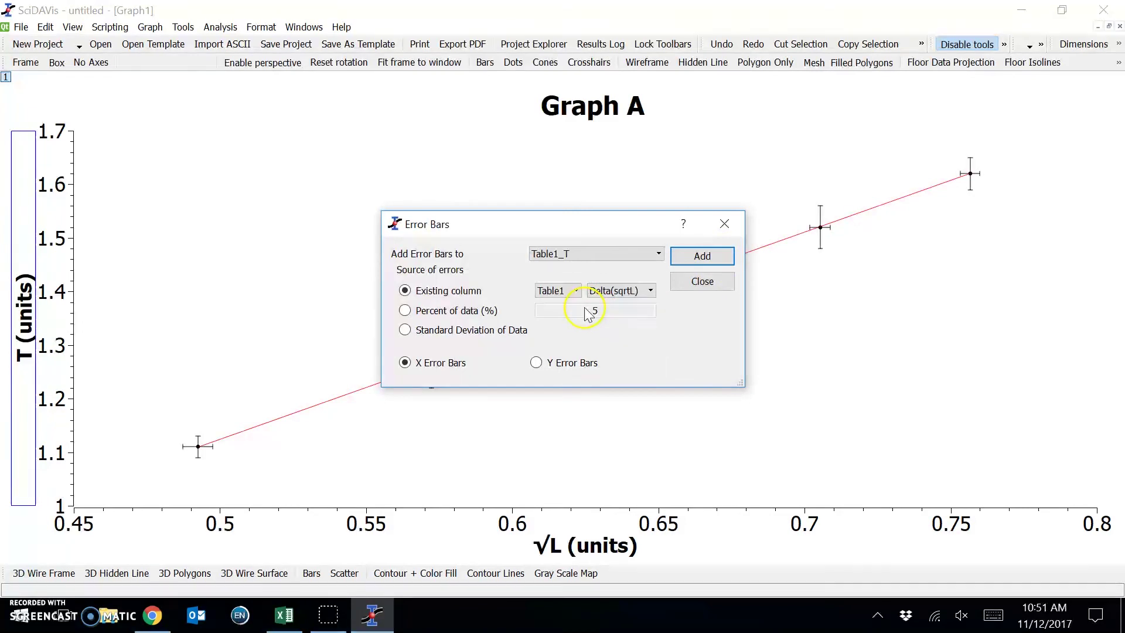
pyautogui.click(705, 282)
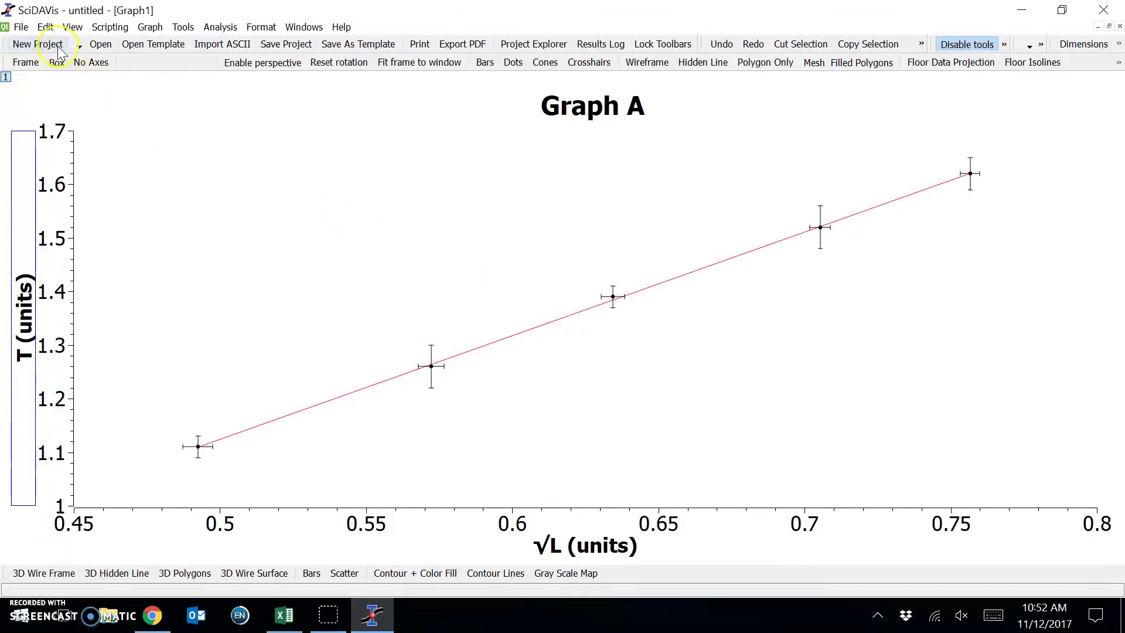
# - Export the current graph as GraphA.png and open it from the desktop in Photos
pyautogui.click(22, 28)
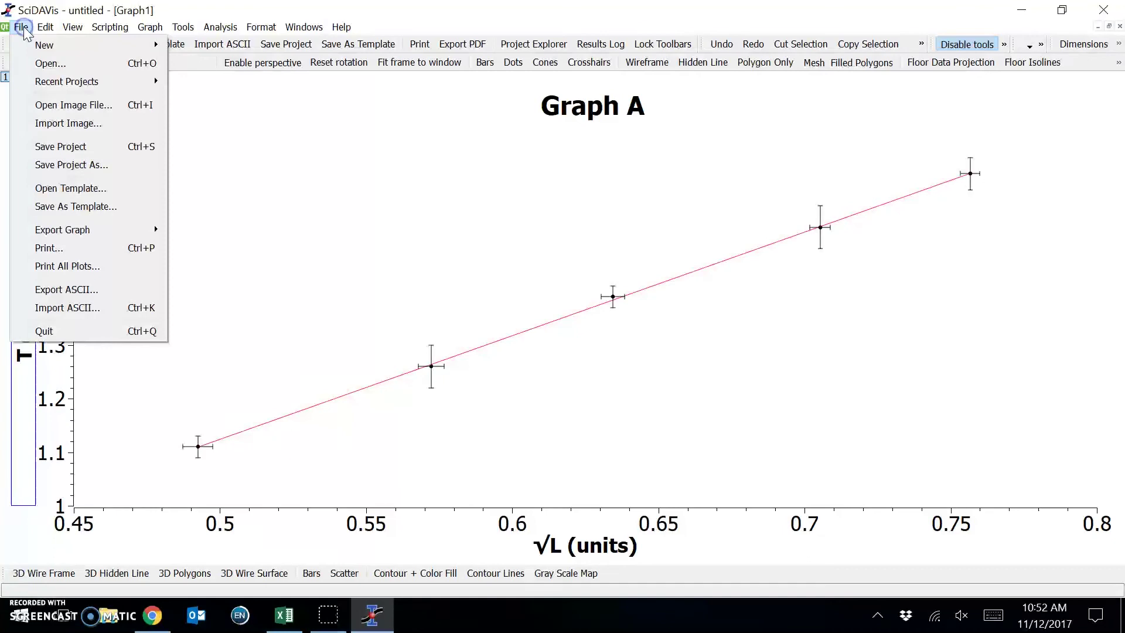
pyautogui.click(97, 228)
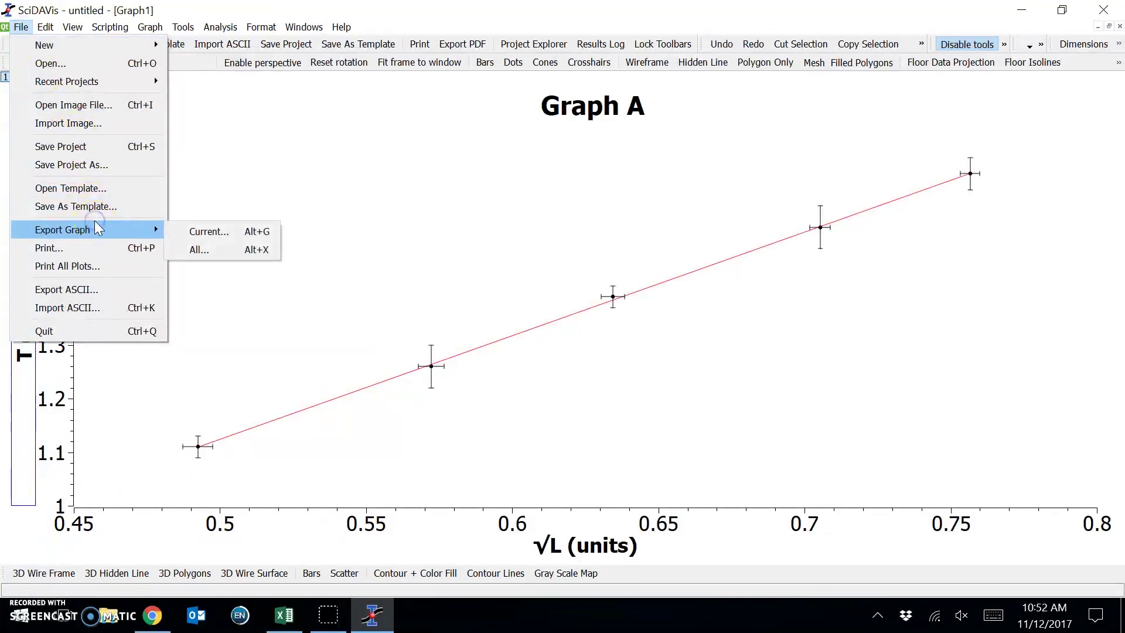
pyautogui.click(204, 232)
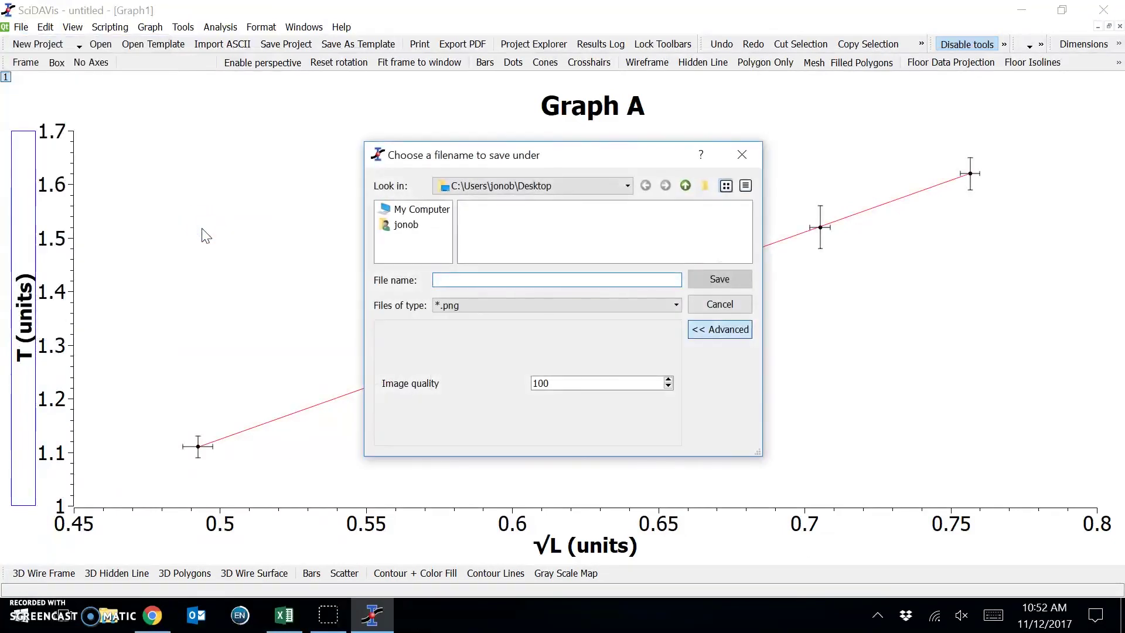
pyautogui.write('GraphA')
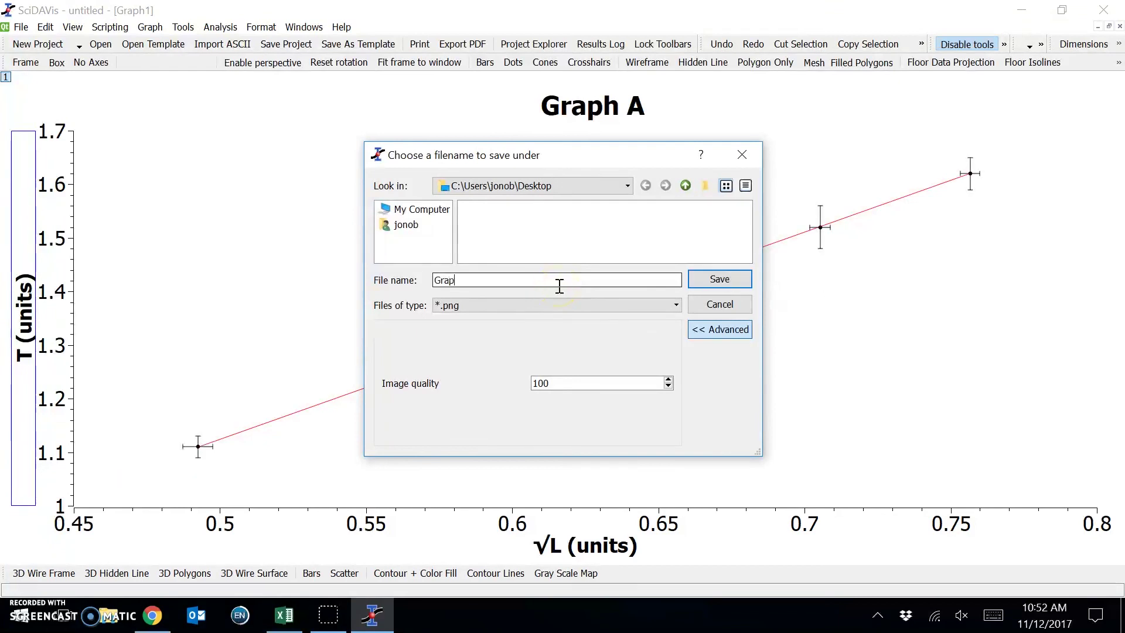
pyautogui.click(726, 285)
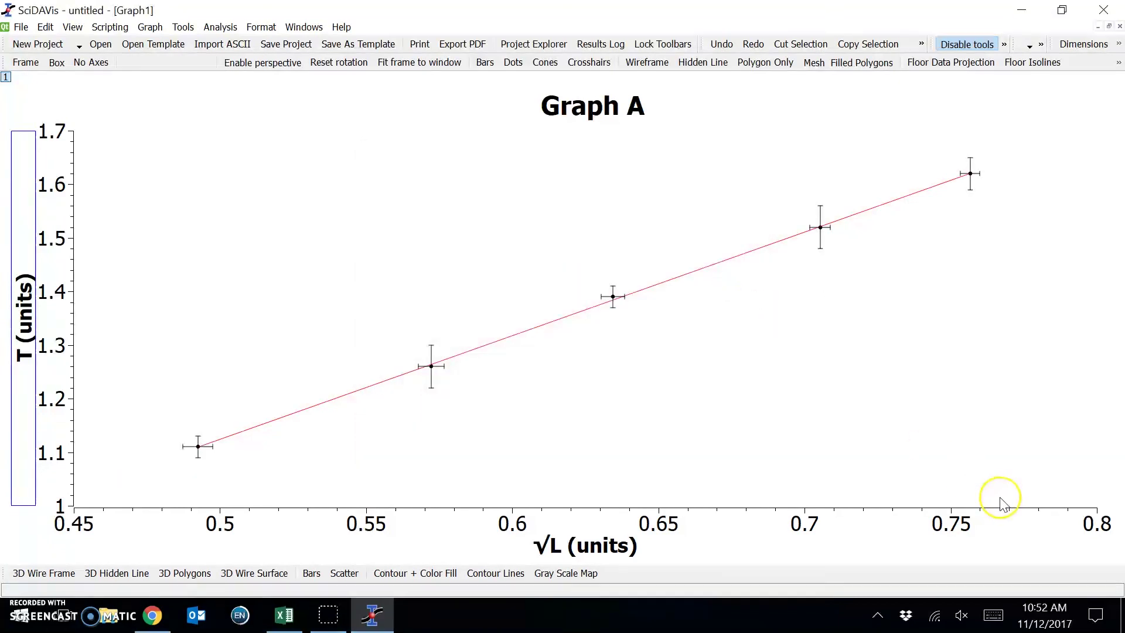
pyautogui.click(1122, 613)
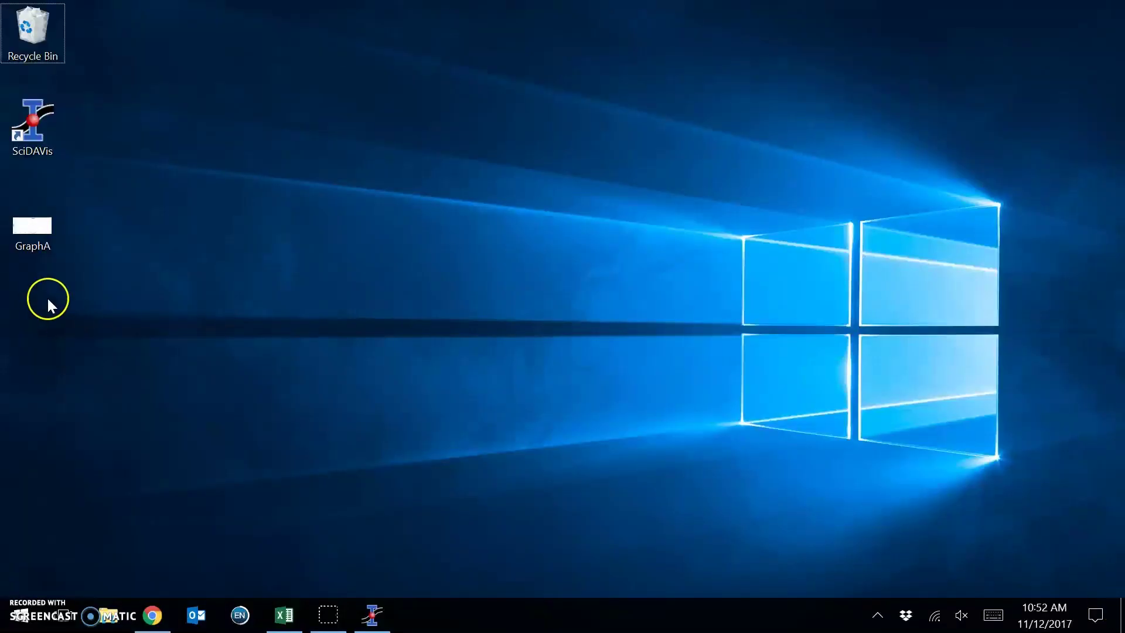
pyautogui.doubleClick(41, 236)
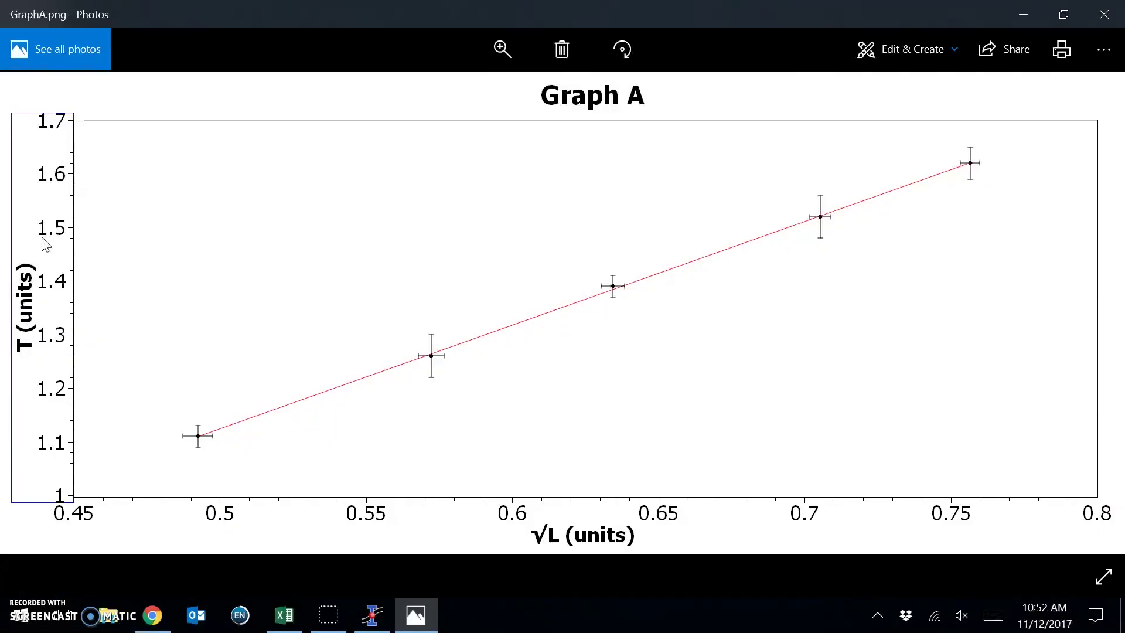